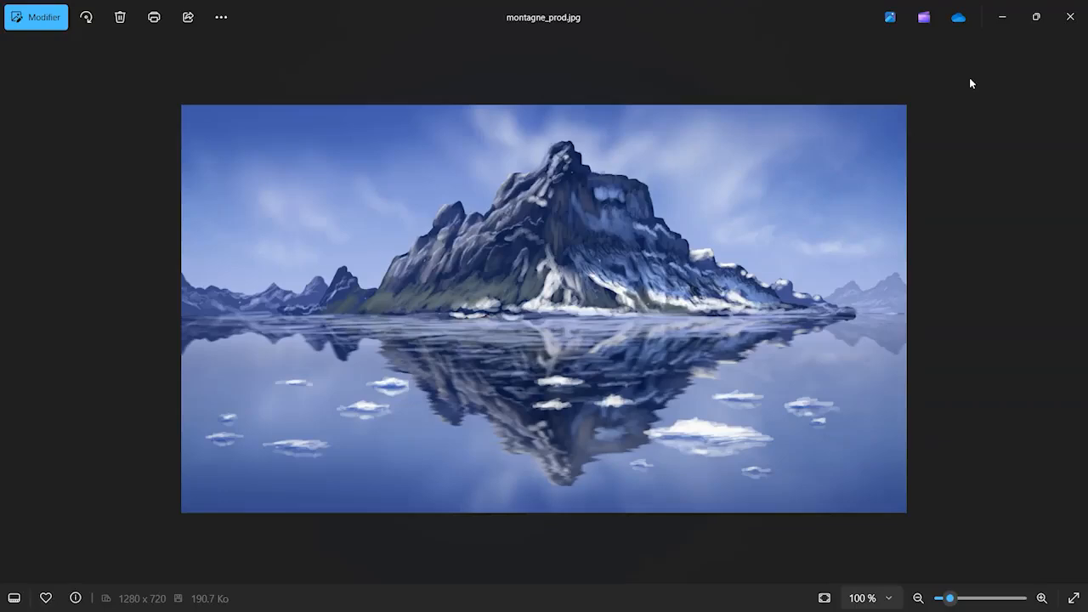
# Switch to Adobe Photoshop 2024 and create a white 1920 x 1080 px, 72 ppi RGB document with an empty layer above the background
pyautogui.hotkey('alt', 'Tab')
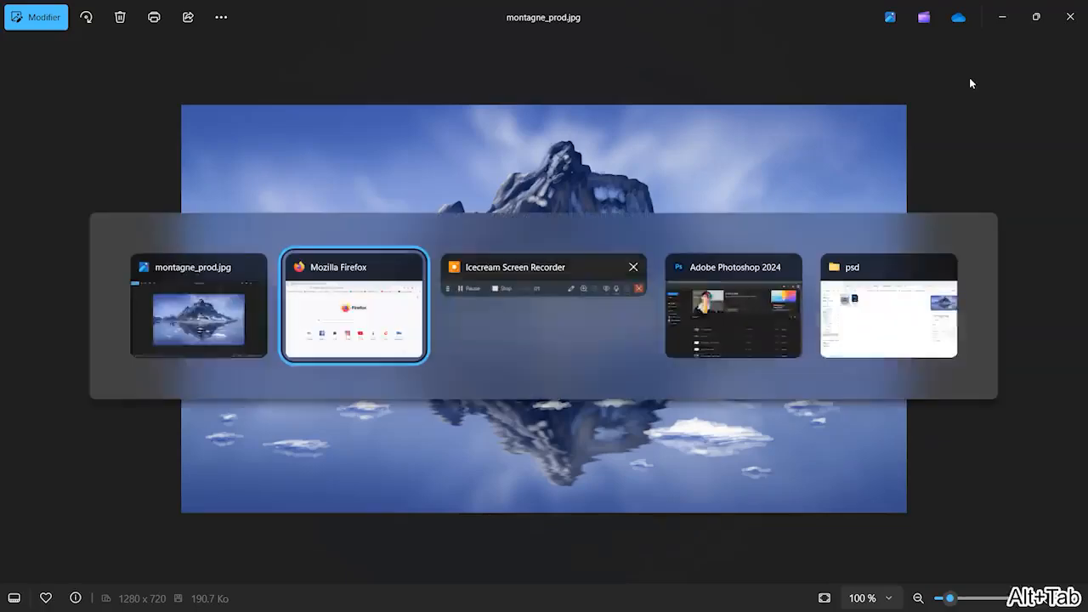
pyautogui.click(690, 330)
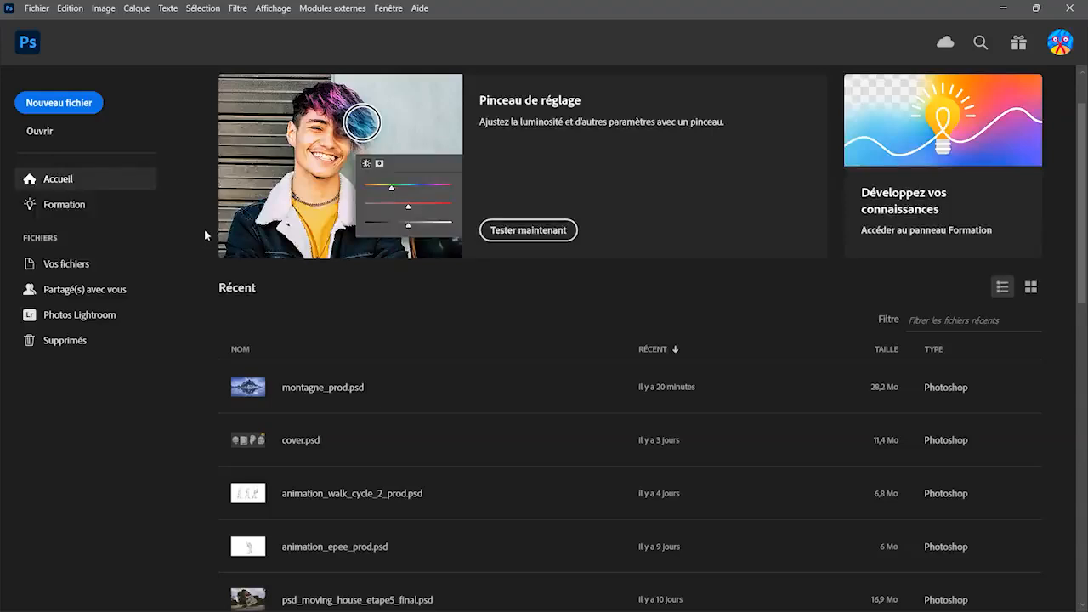
pyautogui.click(58, 103)
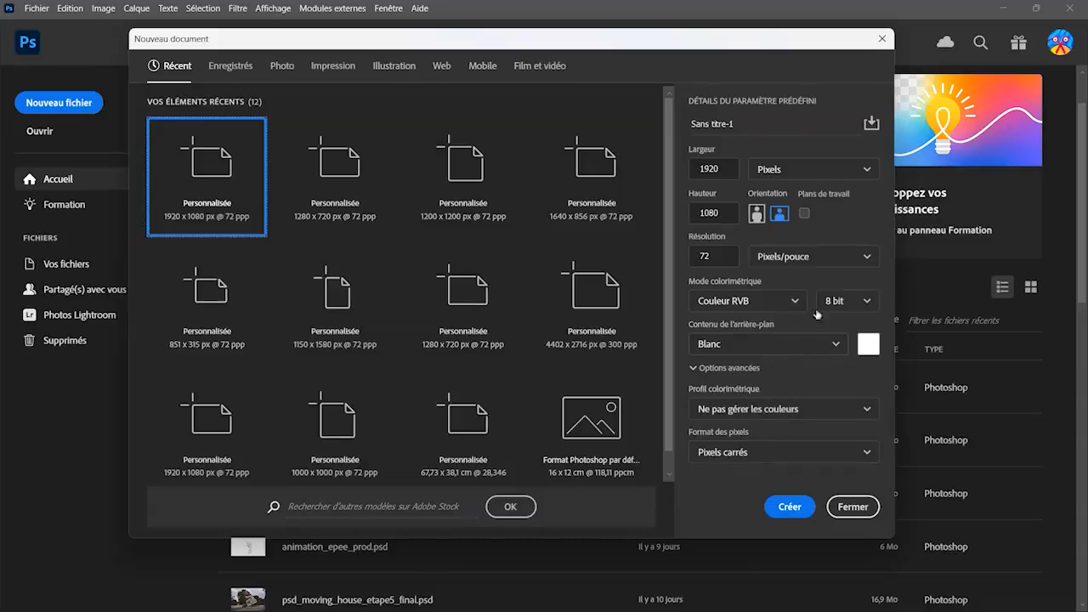
pyautogui.click(789, 509)
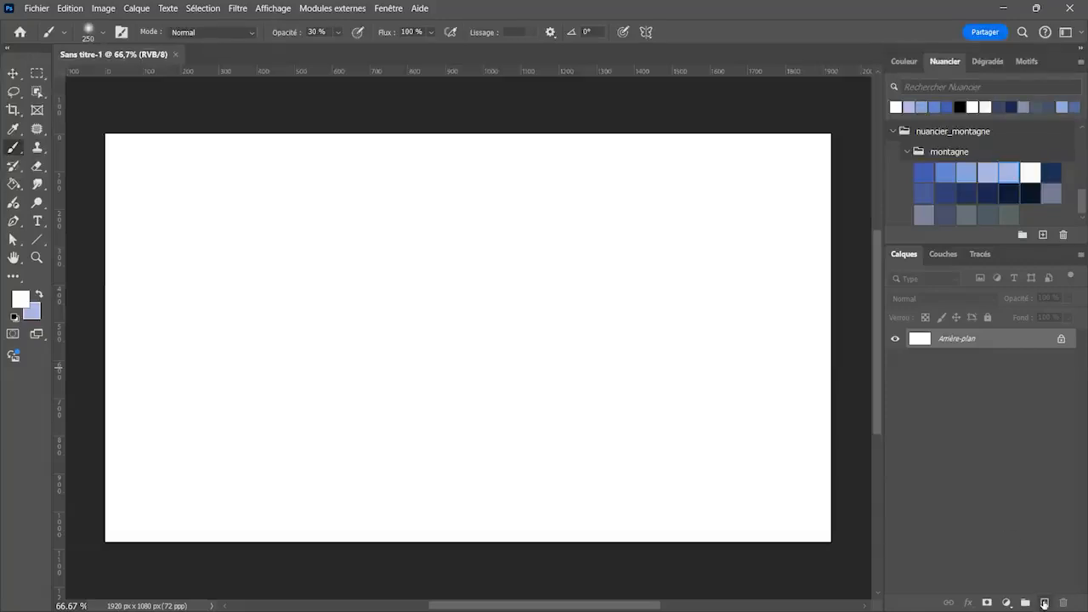
pyautogui.click(1045, 603)
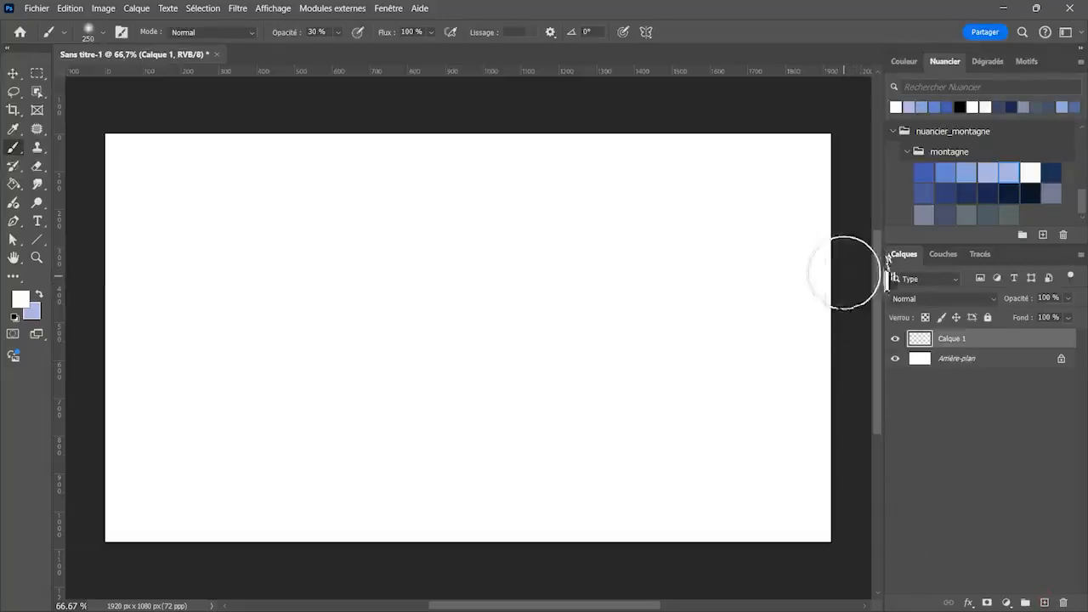
# Delete the existing nuancier_montagne swatch group from the swatches
pyautogui.click(892, 130)
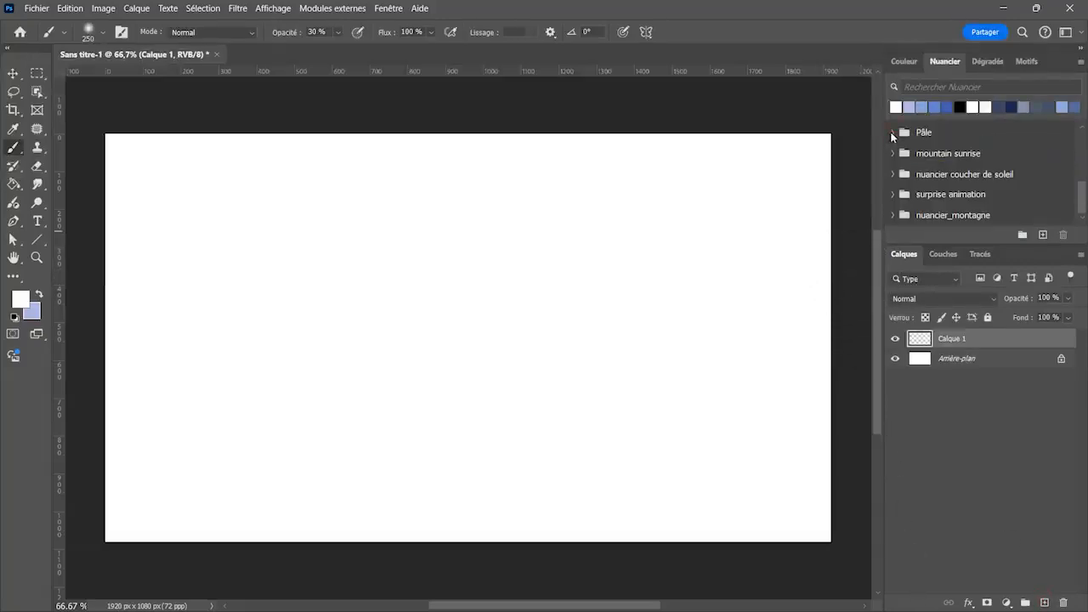
pyautogui.rightClick(956, 219)
pyautogui.click(969, 283)
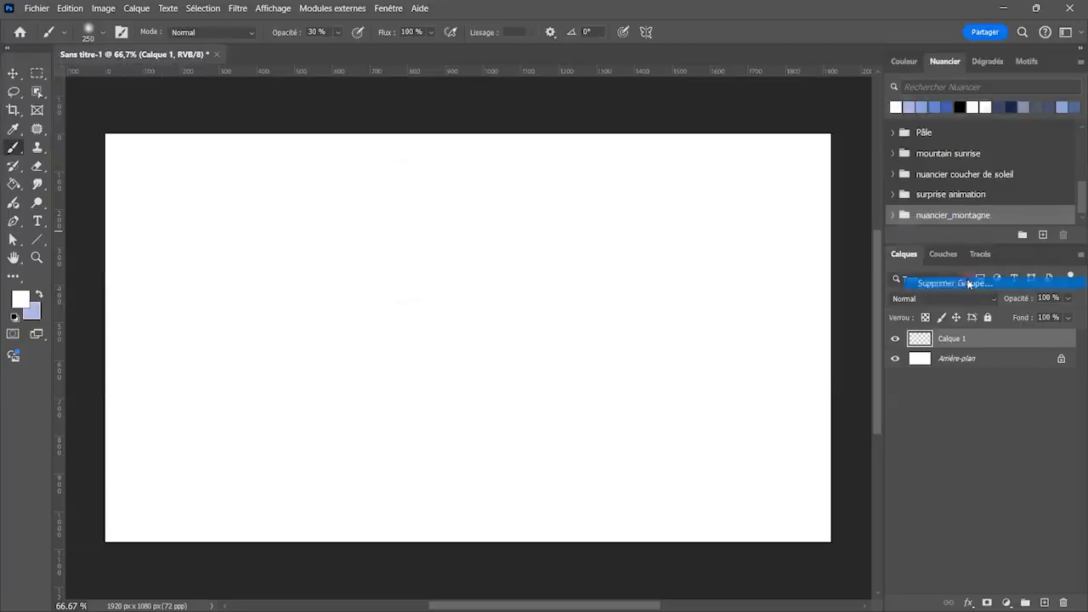
pyautogui.click(482, 244)
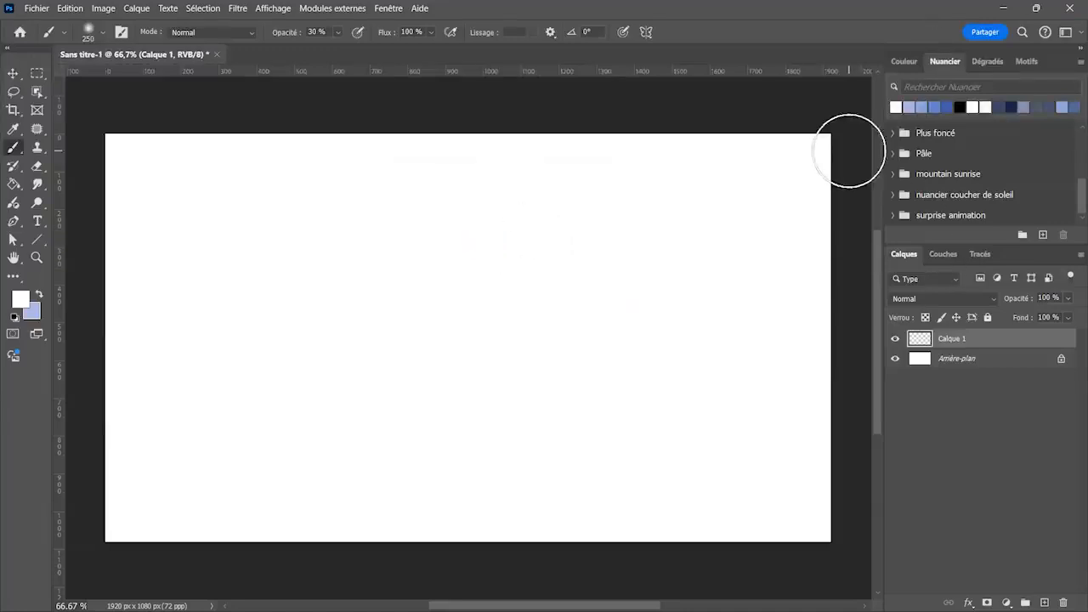
# Import the nuancier_montagne.aco swatch file and expand its montagne group to show the colours
pyautogui.click(389, 10)
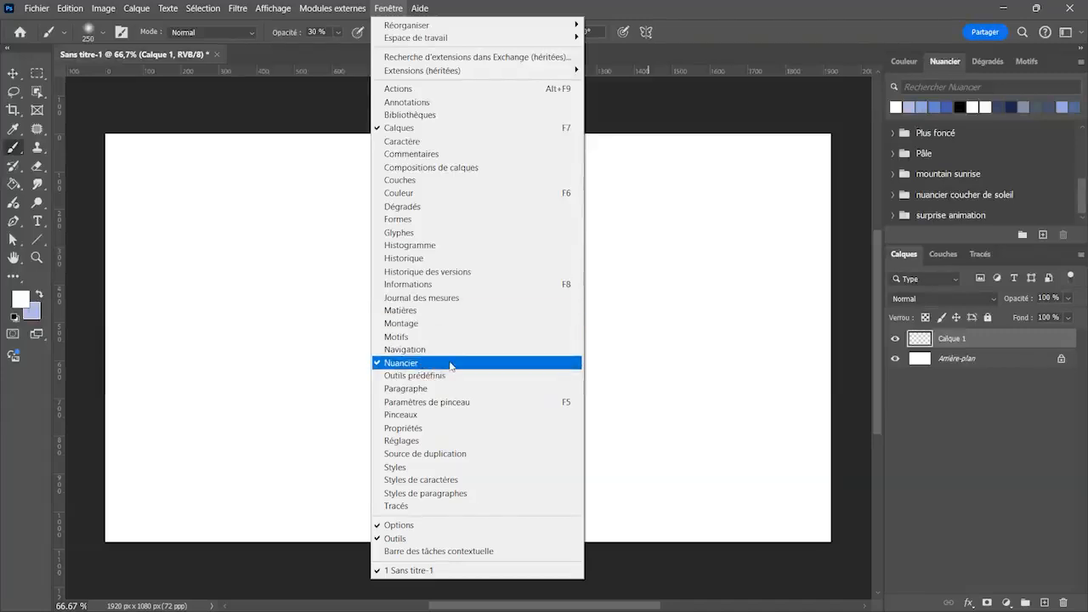
pyautogui.click(836, 110)
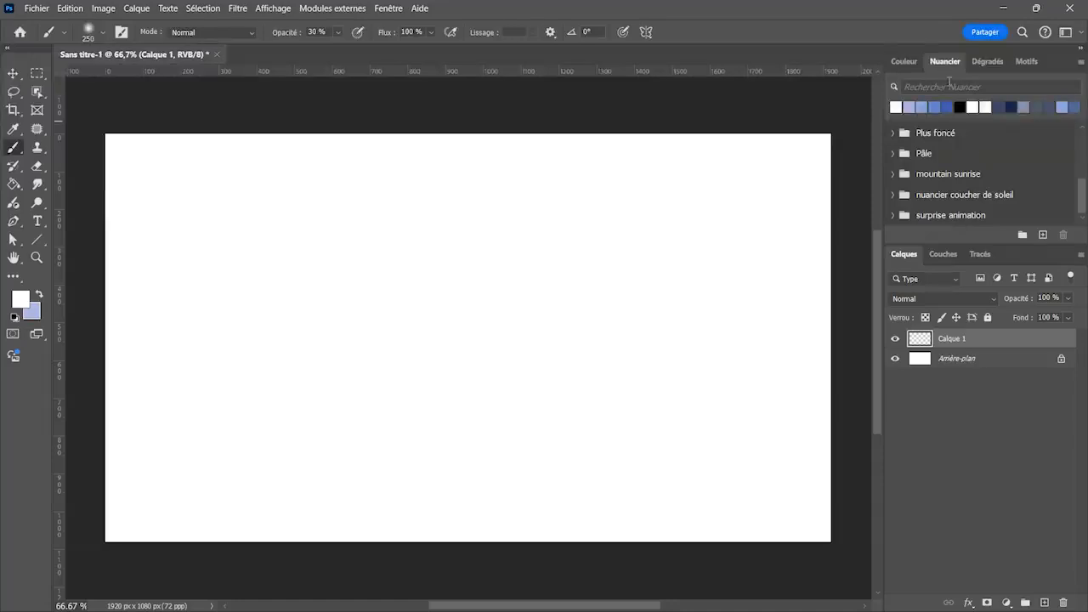
pyautogui.rightClick(1014, 152)
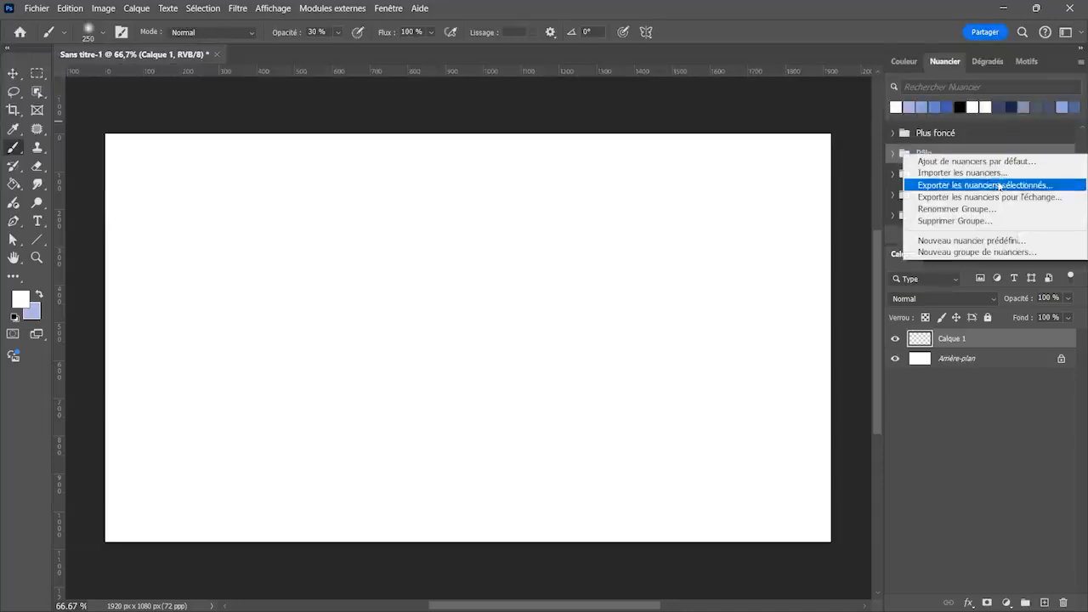
pyautogui.click(968, 173)
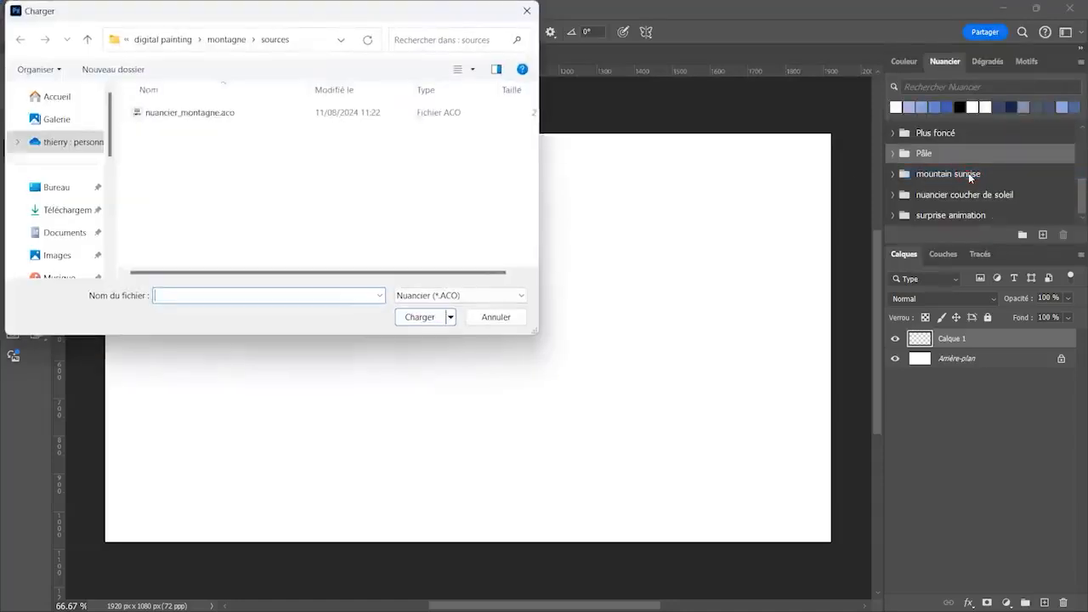
pyautogui.click(164, 115)
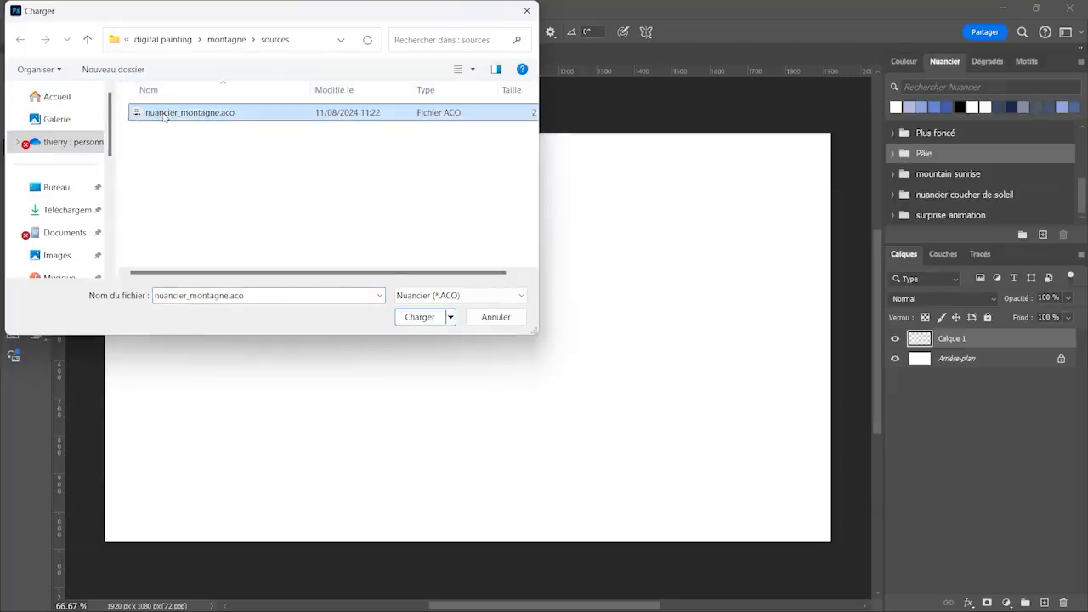
pyautogui.click(420, 316)
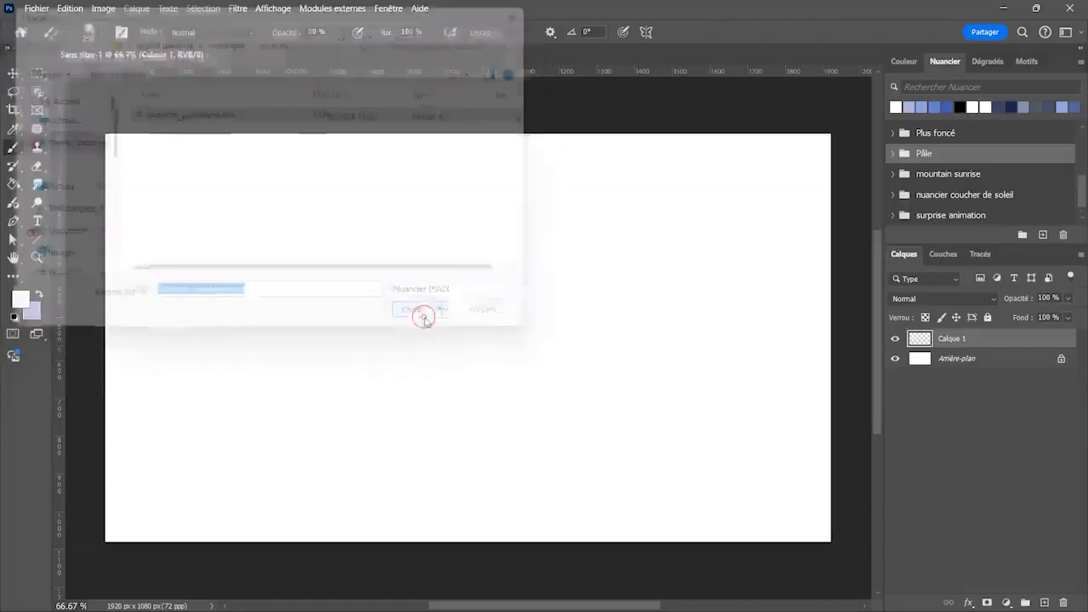
pyautogui.scroll(-1, 1049, 166)
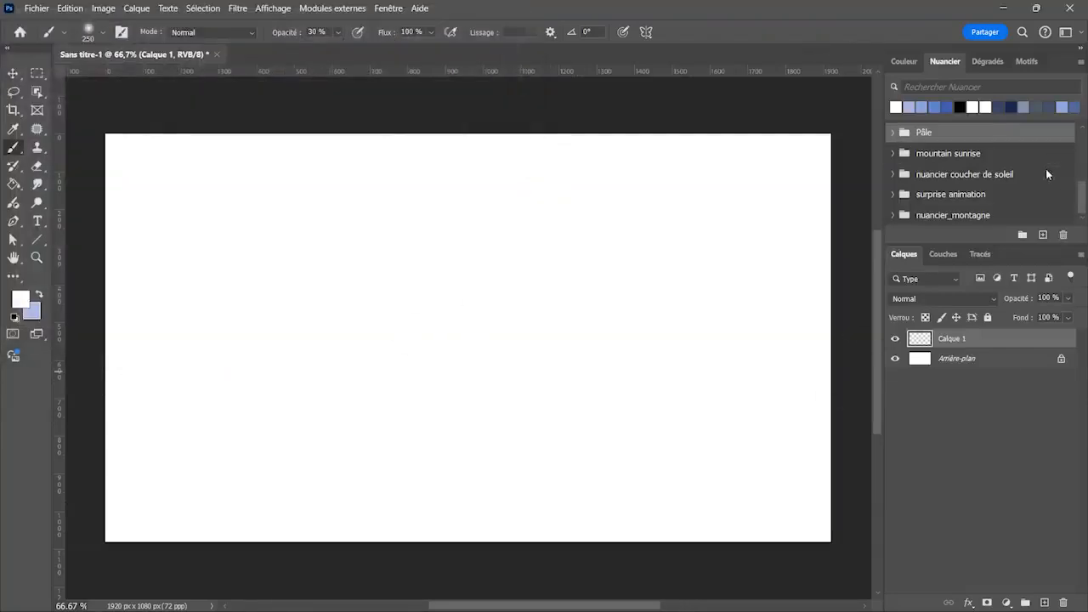
pyautogui.click(891, 215)
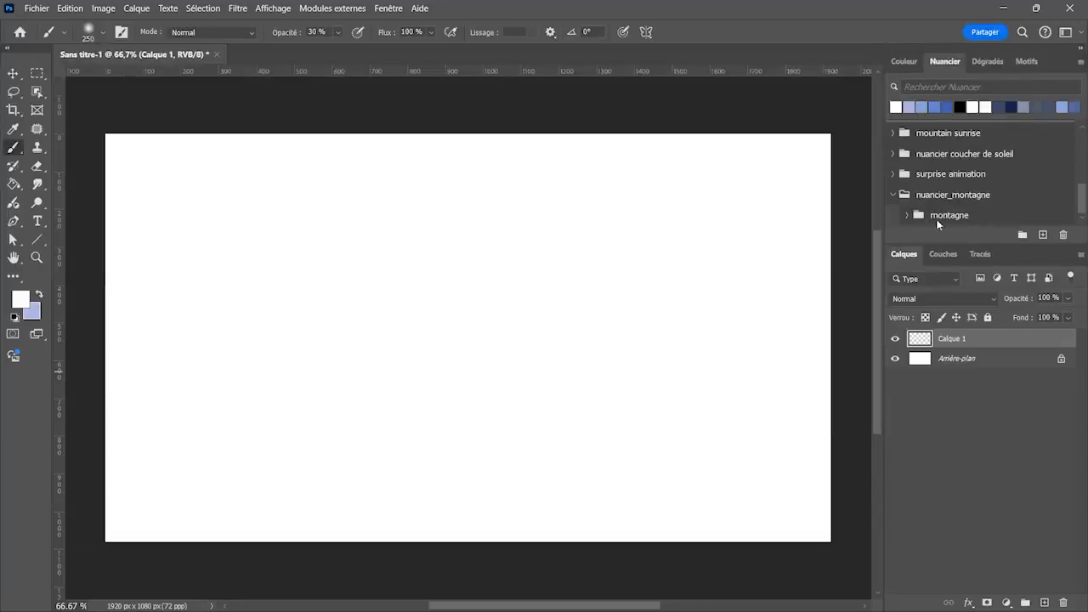
pyautogui.click(906, 215)
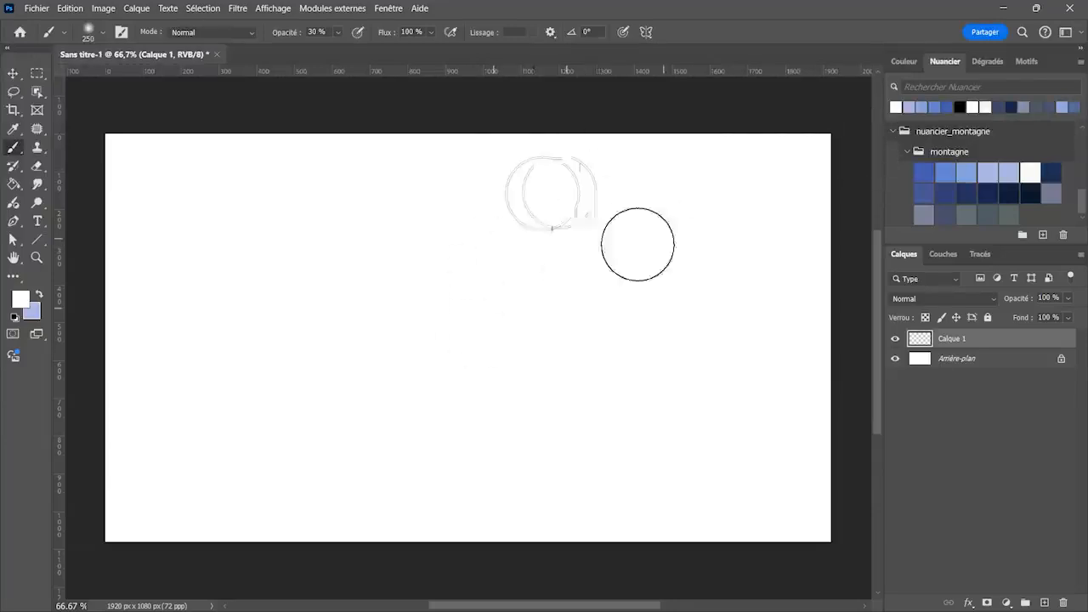
# Consult the montagne_prod.jpg reference and paint the first montagne blue across the canvas's upper edge with the soft round 250 px brush at 30% opacity
pyautogui.hotkey('ctrl', '-')
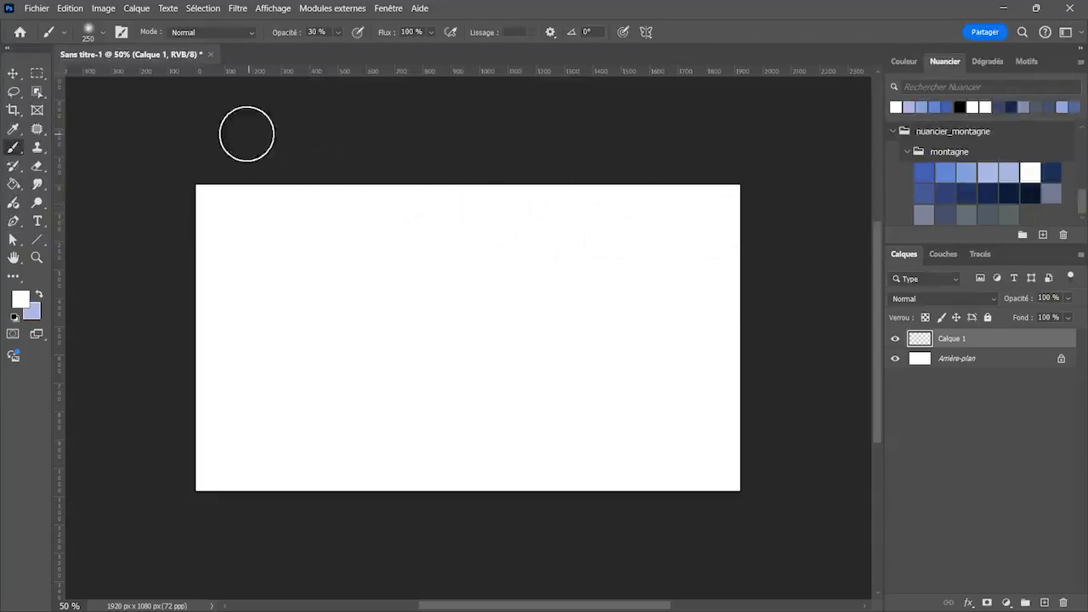
pyautogui.hotkey('alt', 'Tab')
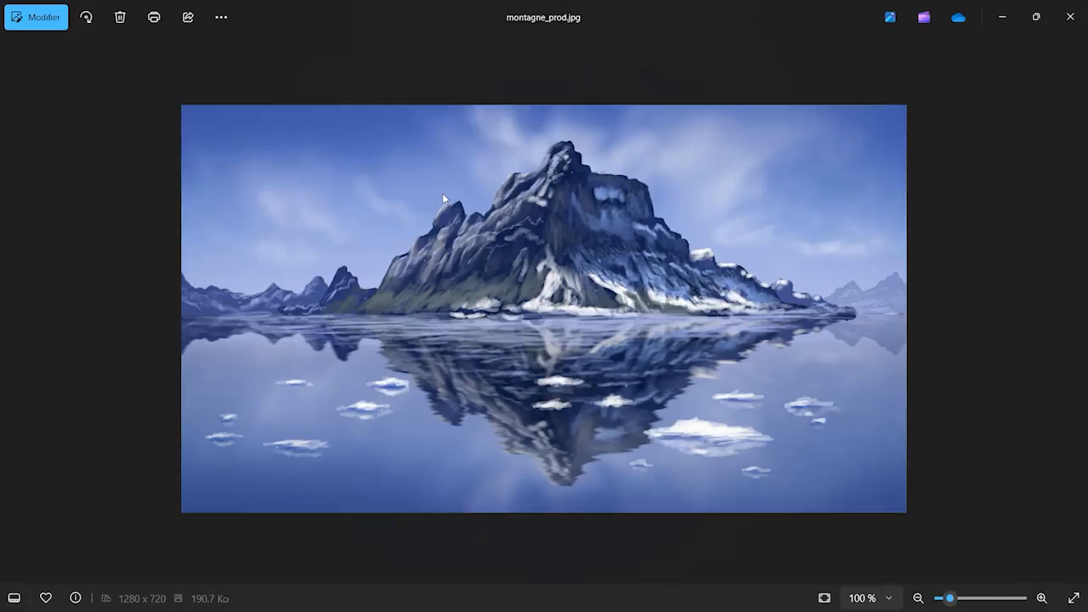
pyautogui.hotkey('alt', 'Tab')
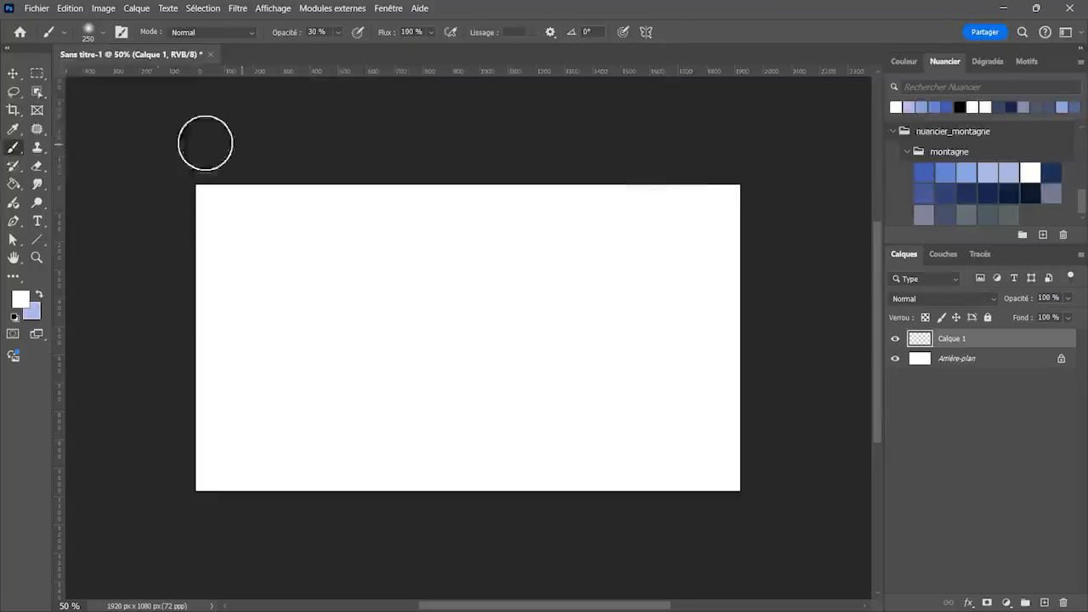
pyautogui.click(89, 36)
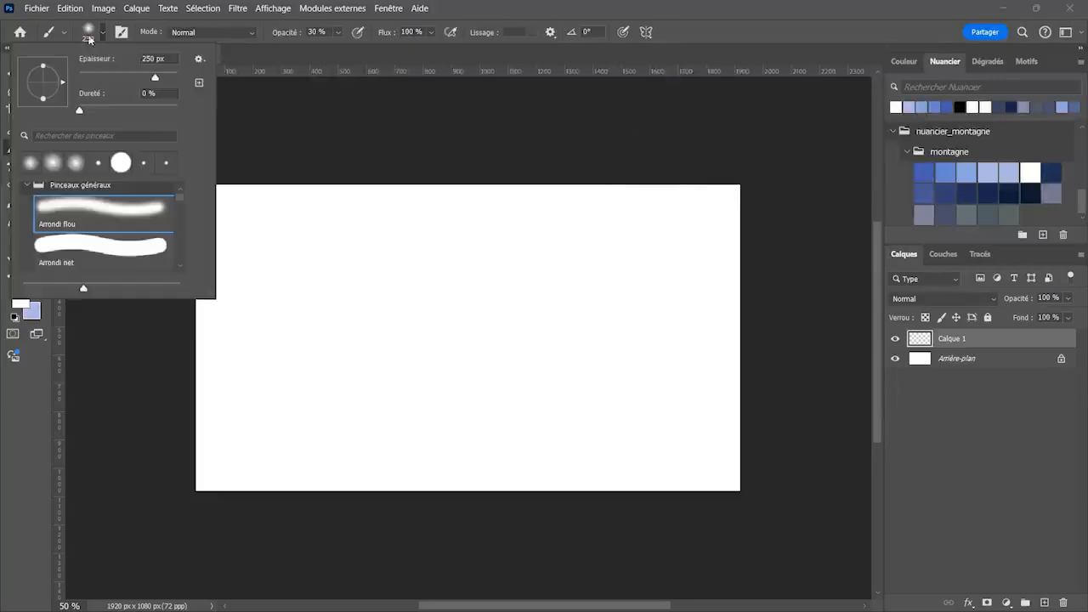
pyautogui.click(309, 131)
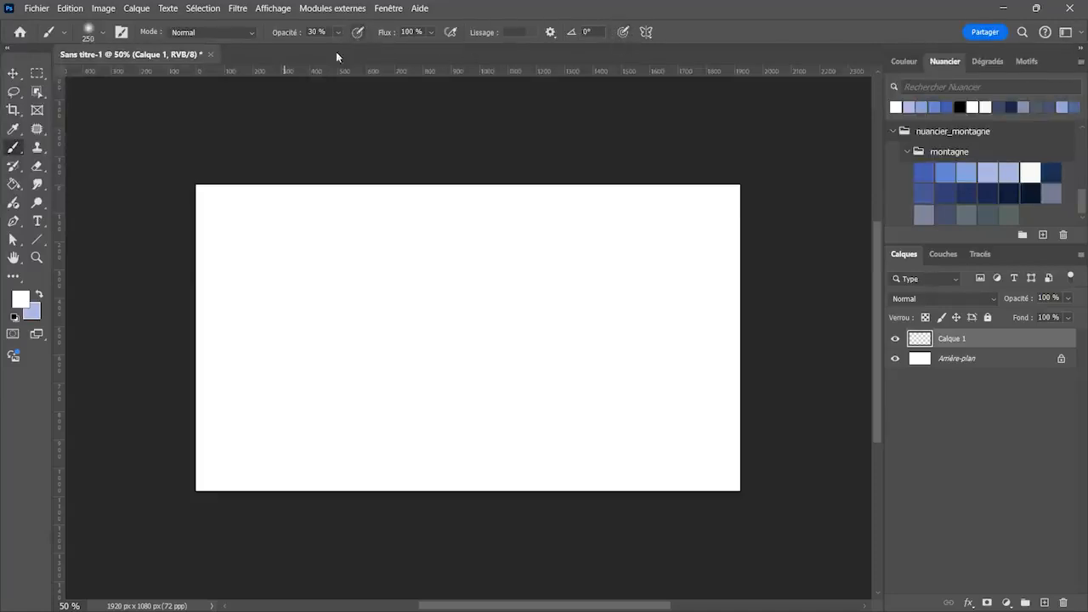
pyautogui.click(928, 173)
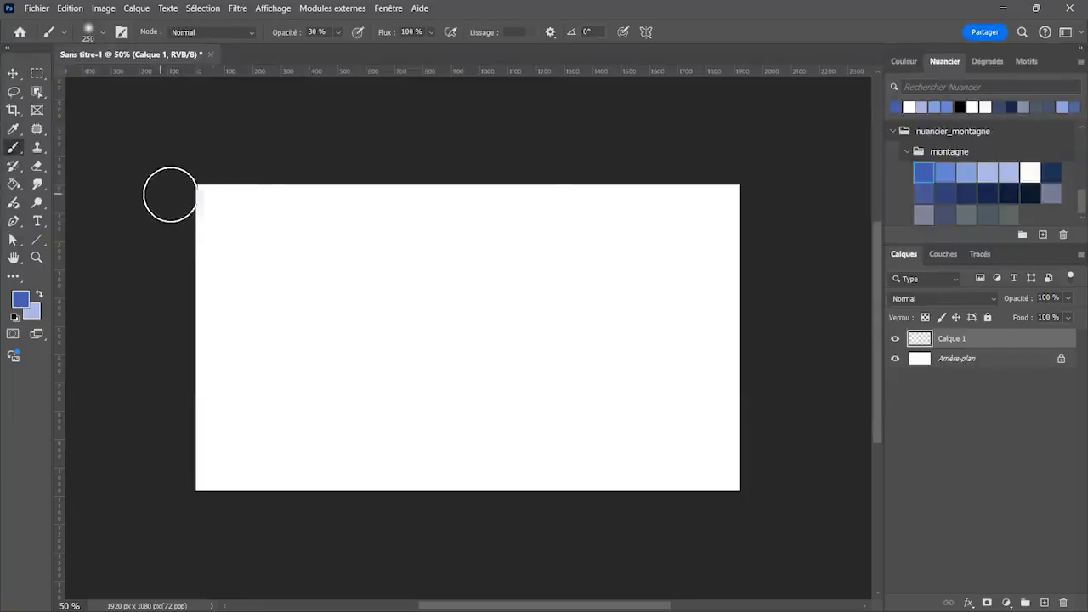
pyautogui.moveTo(170, 194); pyautogui.dragTo(721, 196)
pyautogui.moveTo(150, 192); pyautogui.dragTo(821, 192)
pyautogui.moveTo(179, 200); pyautogui.dragTo(763, 191)
pyautogui.moveTo(133, 189)
pyautogui.mouseDown()
pyautogui.moveTo(604, 180)
pyautogui.moveTo(747, 183)
pyautogui.moveTo(391, 195)
pyautogui.moveTo(786, 196)
pyautogui.mouseUp()
pyautogui.moveTo(175, 207); pyautogui.dragTo(848, 211)
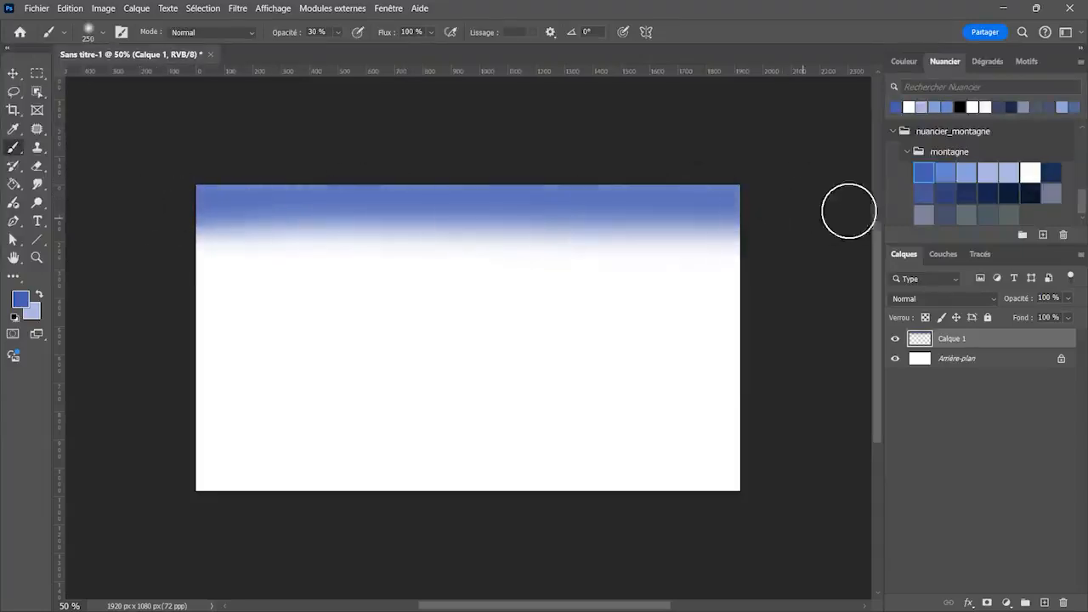
# Extend the sky gradient downward on Calque 1 with full-width strokes of the second and third, progressively lighter montagne blues
pyautogui.click(946, 172)
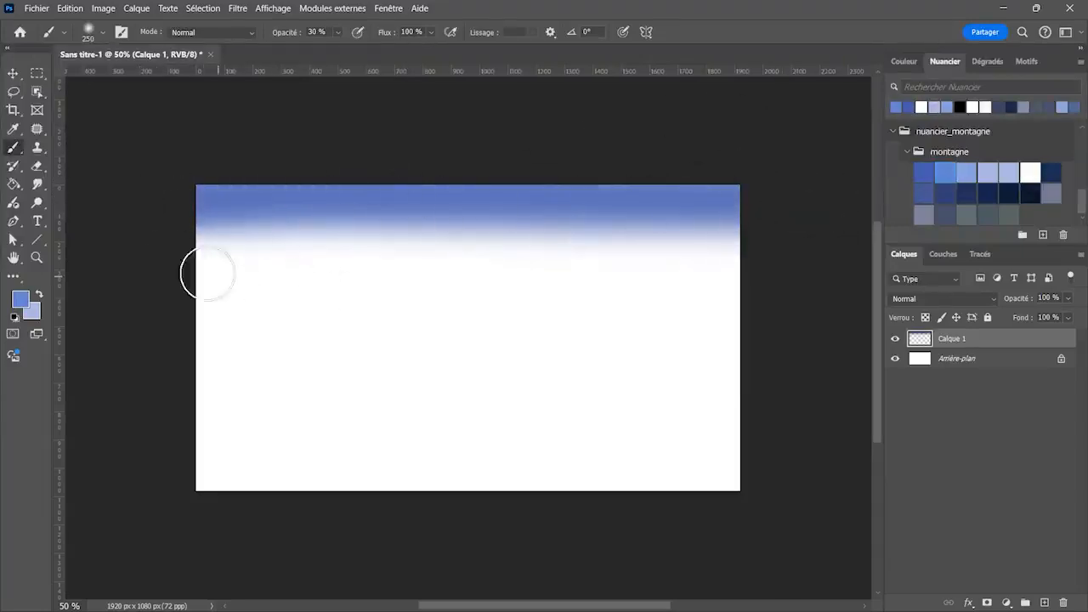
pyautogui.moveTo(177, 231); pyautogui.dragTo(772, 228)
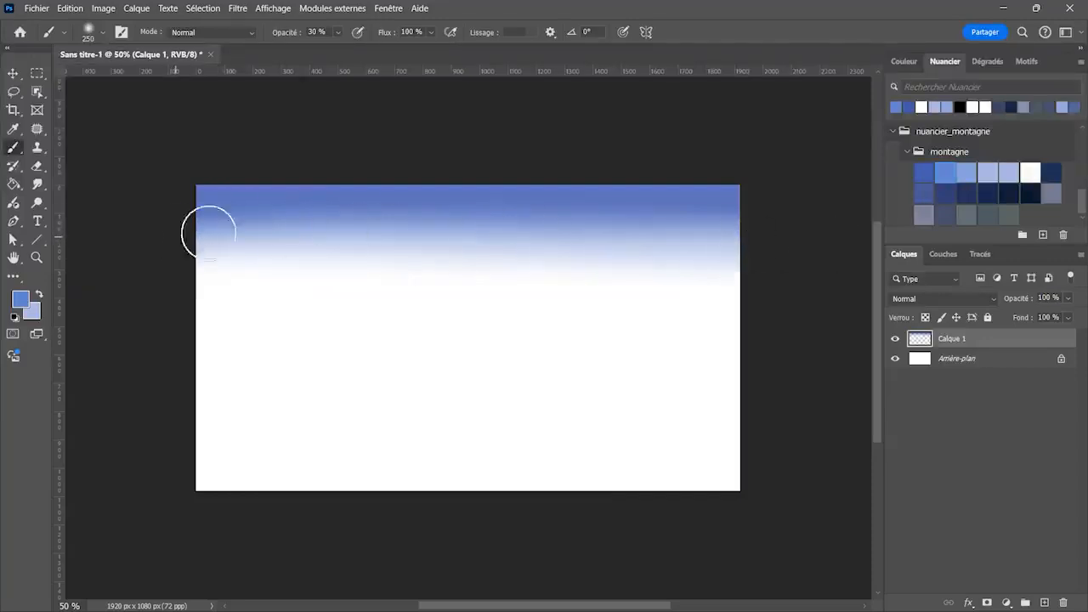
pyautogui.moveTo(209, 236); pyautogui.dragTo(788, 216)
pyautogui.moveTo(213, 246); pyautogui.dragTo(859, 221)
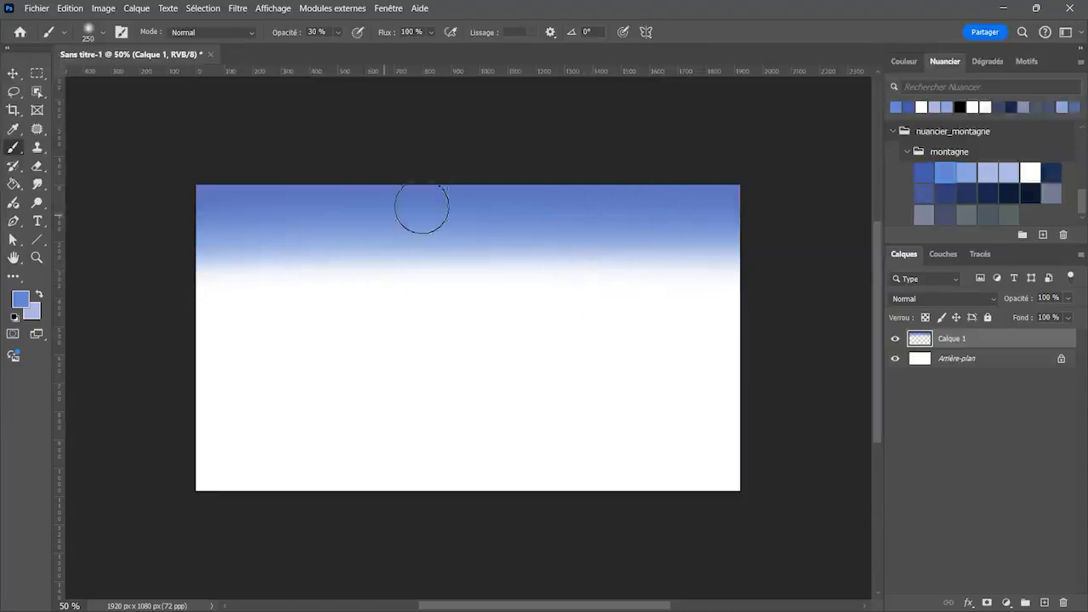
pyautogui.click(967, 173)
pyautogui.moveTo(170, 270); pyautogui.dragTo(789, 272)
pyautogui.moveTo(186, 268)
pyautogui.mouseDown()
pyautogui.moveTo(774, 266)
pyautogui.moveTo(875, 259)
pyautogui.mouseUp()
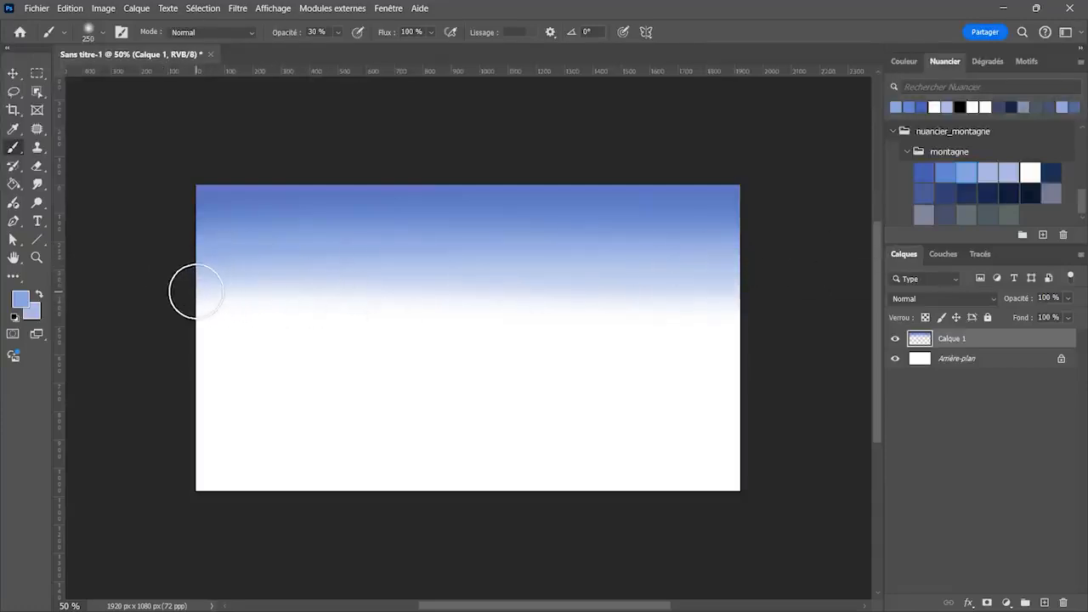
# Paint a pale periwinkle band below the light blue using the fourth montagne swatch, and undo the last stroke
pyautogui.click(987, 173)
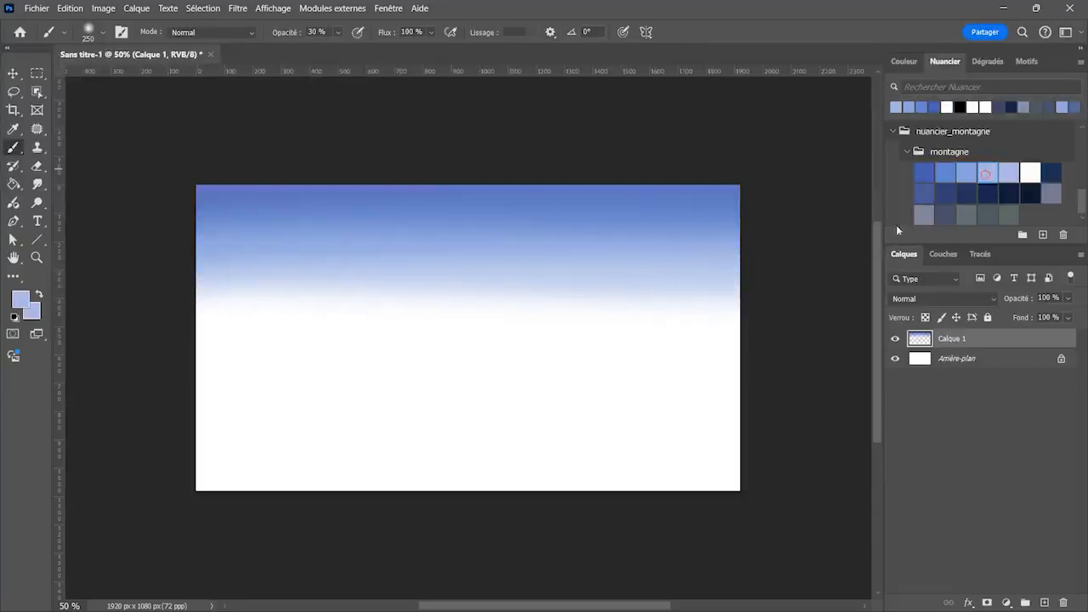
pyautogui.moveTo(175, 303); pyautogui.dragTo(762, 311)
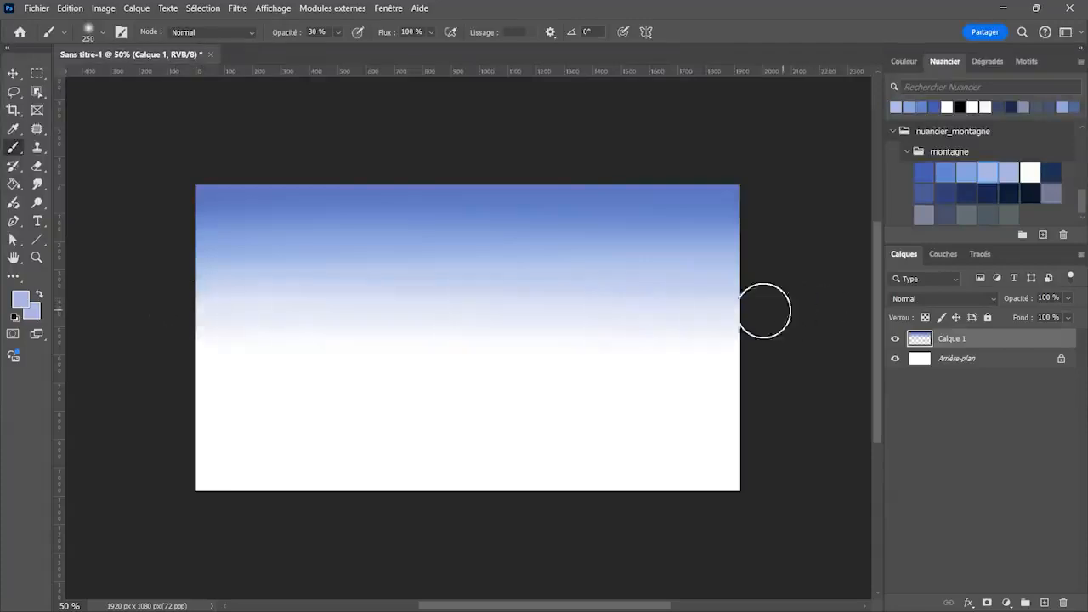
pyautogui.moveTo(189, 285)
pyautogui.mouseDown()
pyautogui.moveTo(377, 275)
pyautogui.moveTo(675, 296)
pyautogui.mouseUp()
pyautogui.moveTo(204, 312); pyautogui.dragTo(748, 311)
pyautogui.hotkey('ctrl', 'z')
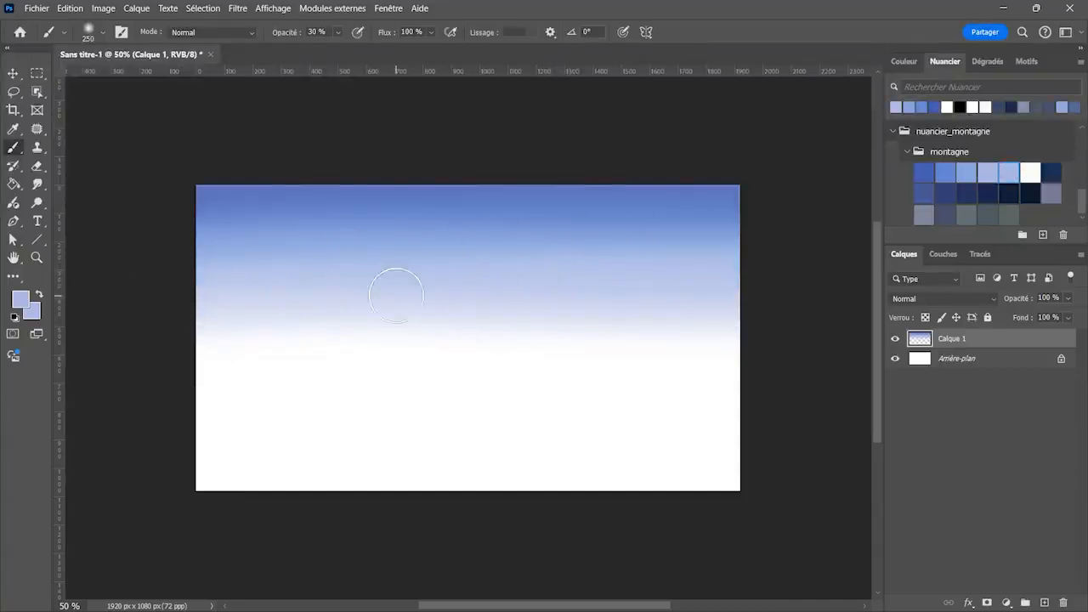
# Extend the lower sky past the canvas's middle with the fifth montagne swatch and reinforce the pale band with the fourth swatch
pyautogui.moveTo(177, 340); pyautogui.dragTo(837, 340)
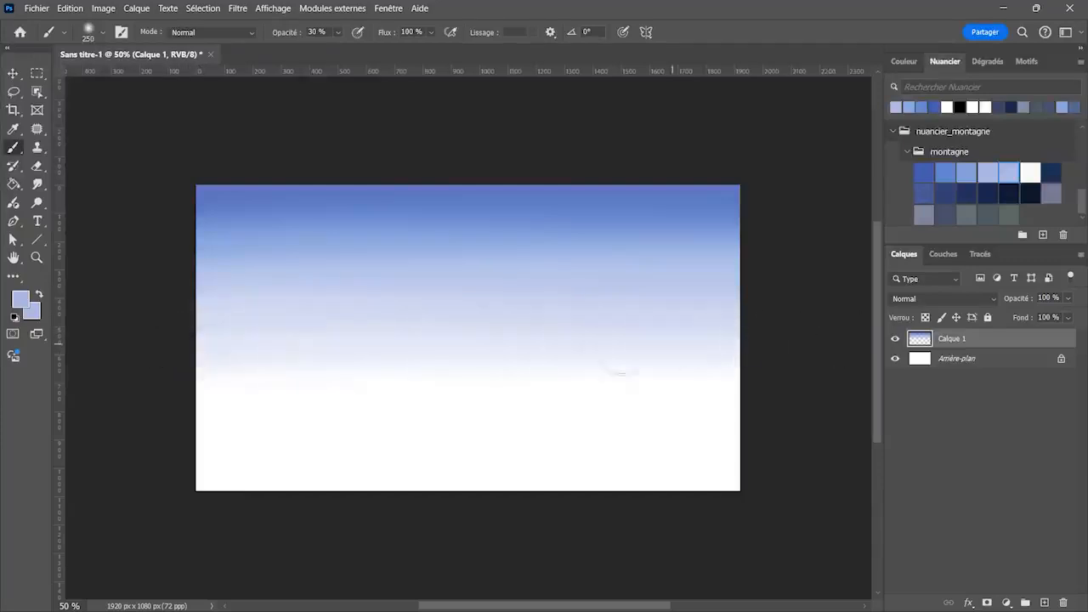
pyautogui.moveTo(177, 352)
pyautogui.mouseDown()
pyautogui.moveTo(479, 357)
pyautogui.moveTo(828, 327)
pyautogui.mouseUp()
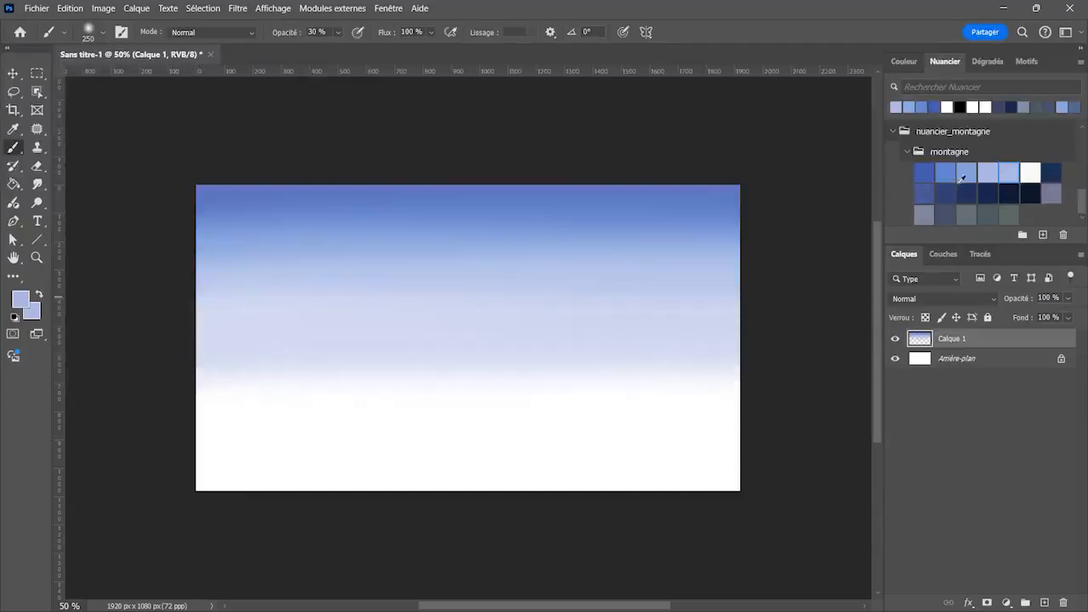
pyautogui.click(990, 171)
pyautogui.moveTo(168, 321); pyautogui.dragTo(775, 326)
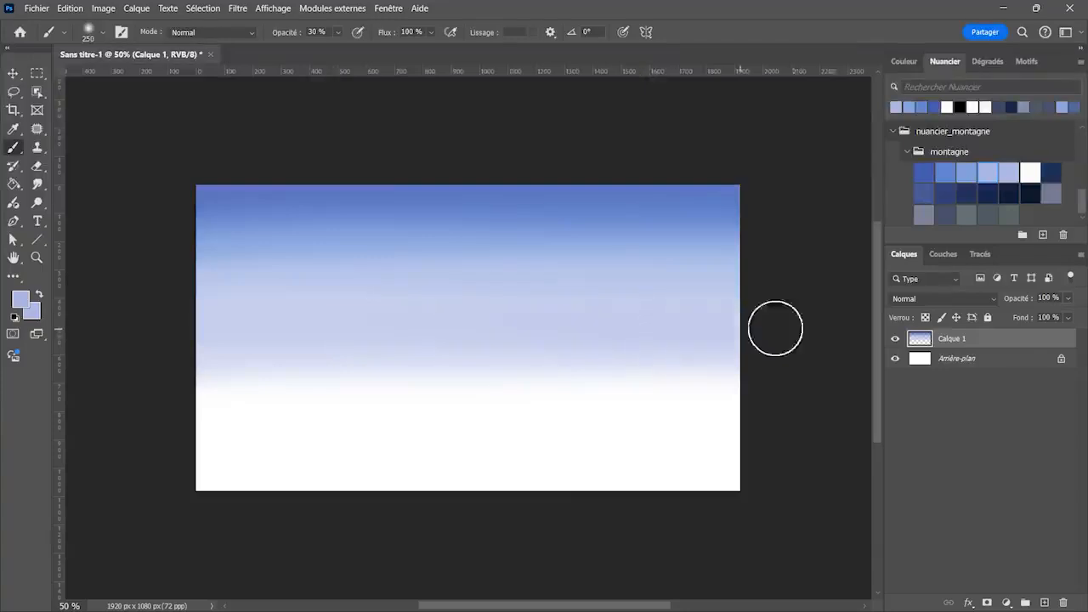
pyautogui.moveTo(168, 318); pyautogui.dragTo(762, 315)
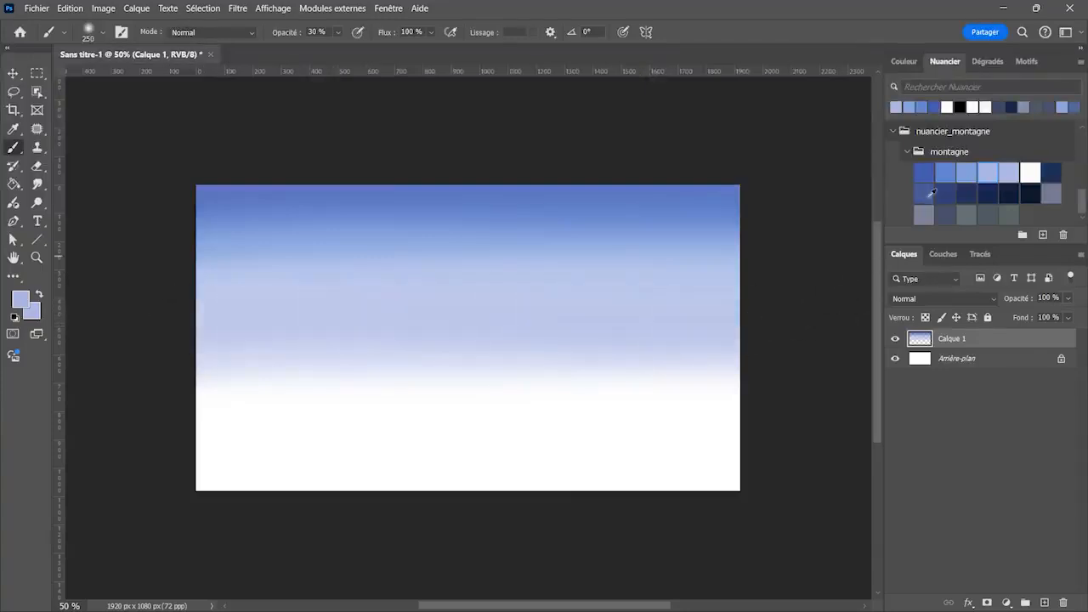
# Deepen the middle of the sky on Calque 1 with full-width strokes of the third and second montagne blues
pyautogui.click(964, 172)
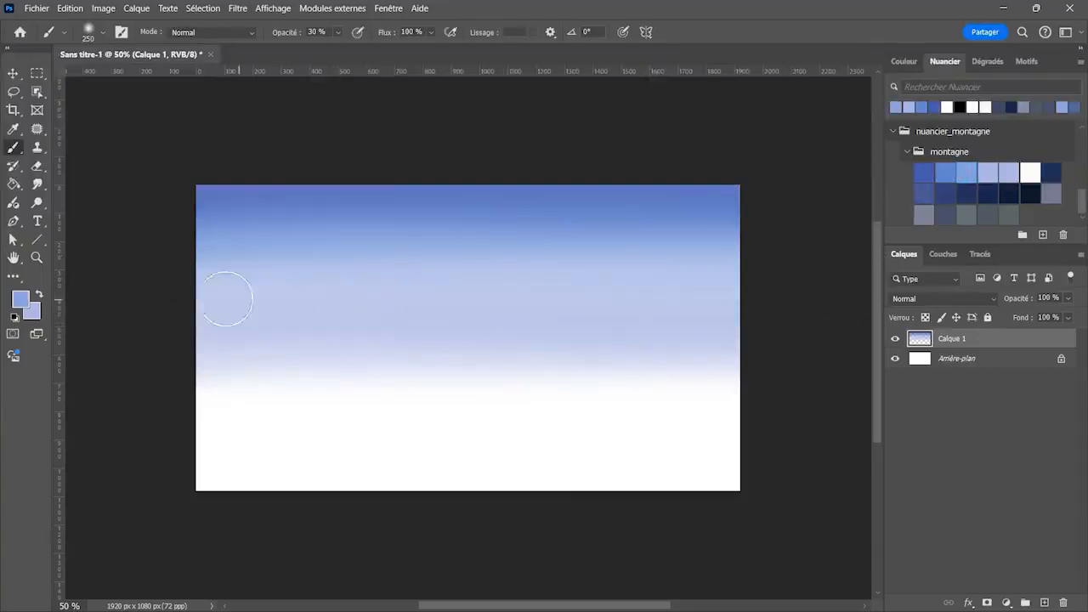
pyautogui.moveTo(262, 294); pyautogui.dragTo(785, 284)
pyautogui.moveTo(298, 285); pyautogui.dragTo(721, 283)
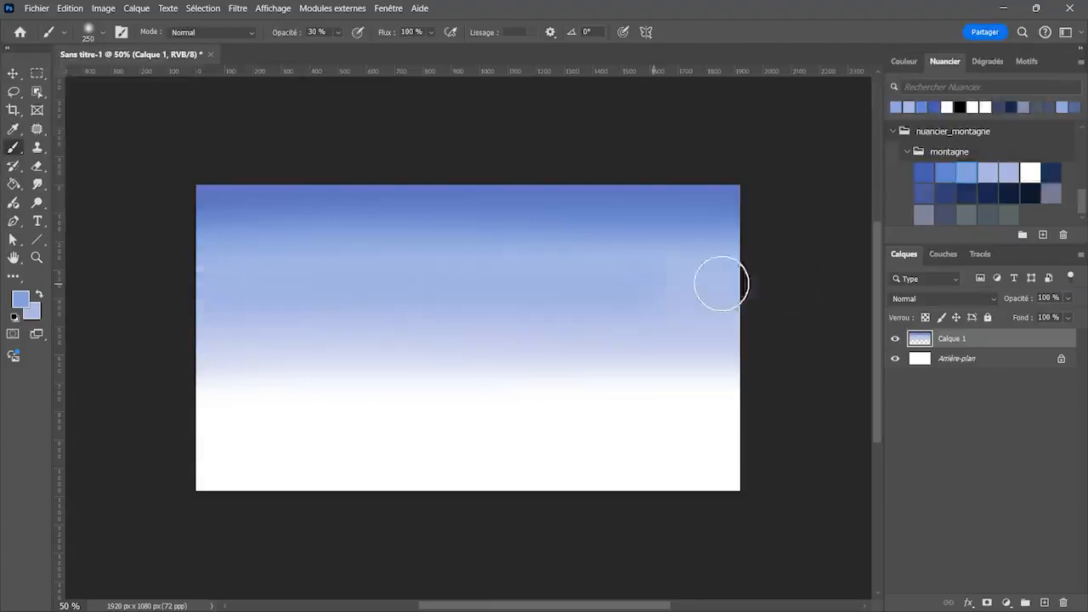
pyautogui.click(951, 173)
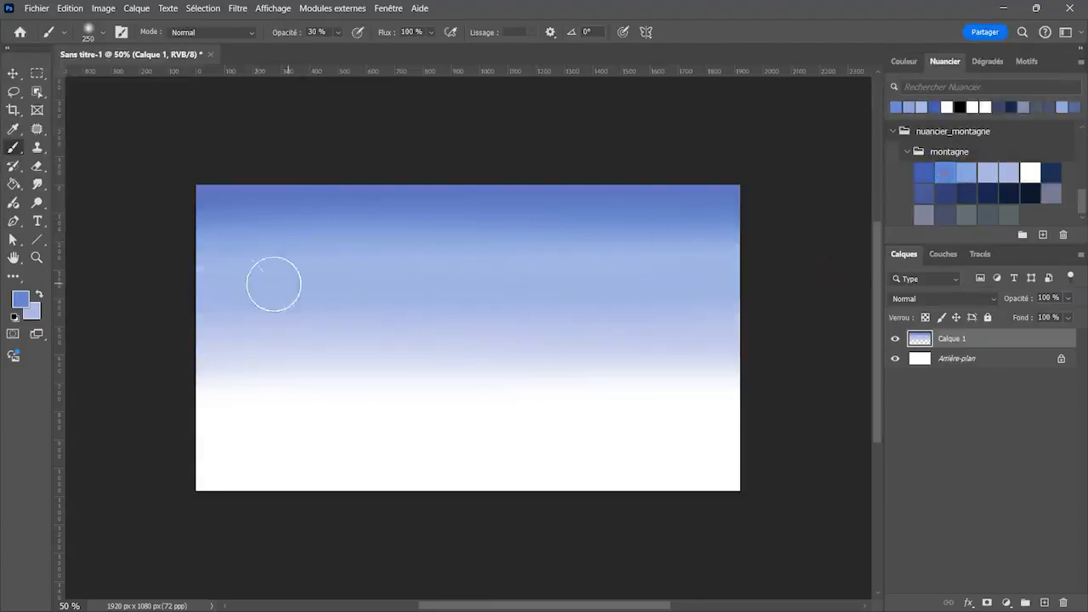
pyautogui.moveTo(221, 260); pyautogui.dragTo(763, 260)
pyautogui.moveTo(168, 257); pyautogui.dragTo(797, 263)
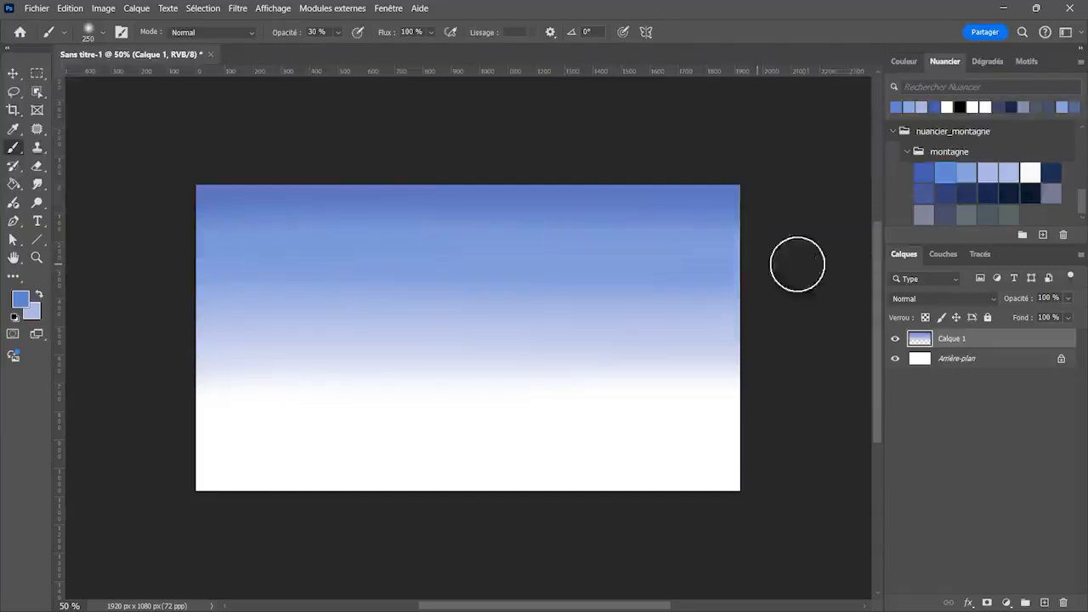
pyautogui.moveTo(175, 252); pyautogui.dragTo(751, 249)
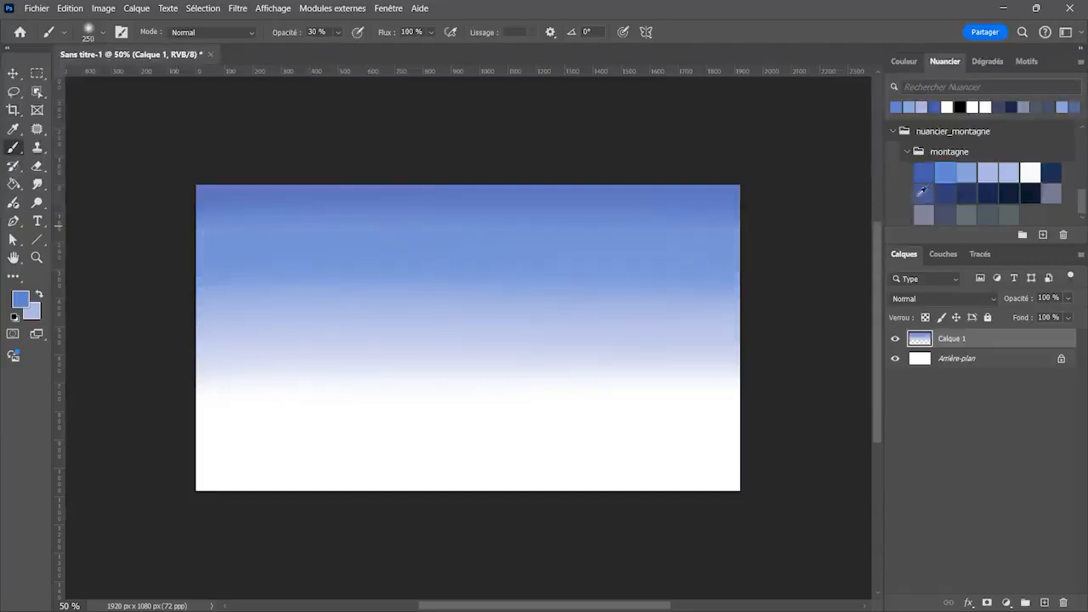
# Darken the canvas's upper edge with two full-width strokes of the first montagne blue
pyautogui.click(919, 176)
pyautogui.moveTo(170, 195); pyautogui.dragTo(825, 207)
pyautogui.moveTo(149, 219)
pyautogui.mouseDown()
pyautogui.moveTo(463, 213)
pyautogui.moveTo(304, 216)
pyautogui.moveTo(568, 221)
pyautogui.moveTo(400, 227)
pyautogui.moveTo(426, 230)
pyautogui.moveTo(785, 232)
pyautogui.mouseUp()
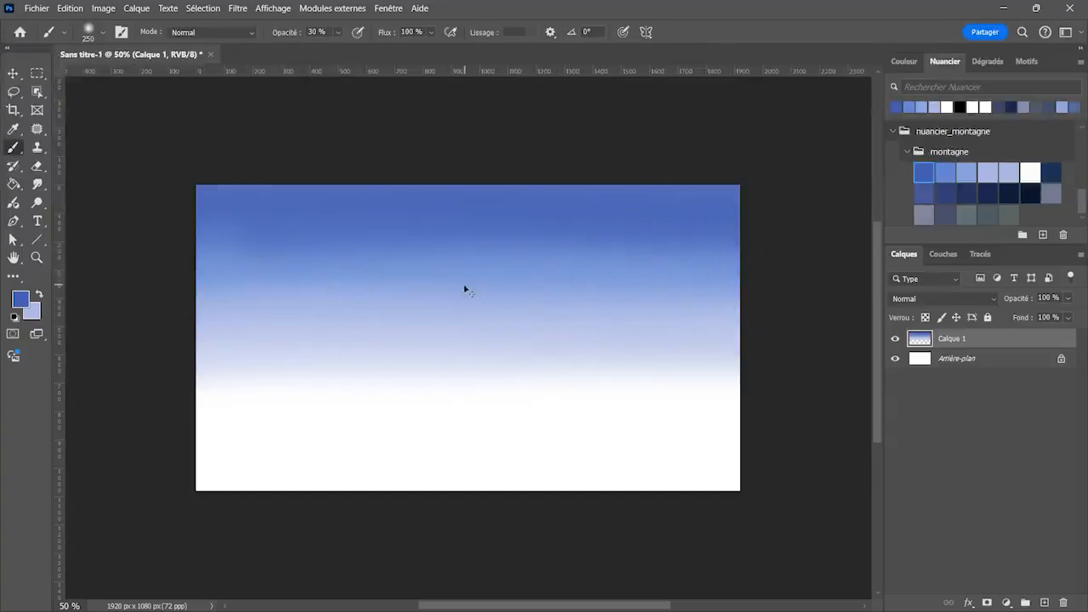
# Stretch the gradient on Calque 1 downward to about 113% of its height, keeping its upper edge fixed
pyautogui.hotkey('ctrl', 't')
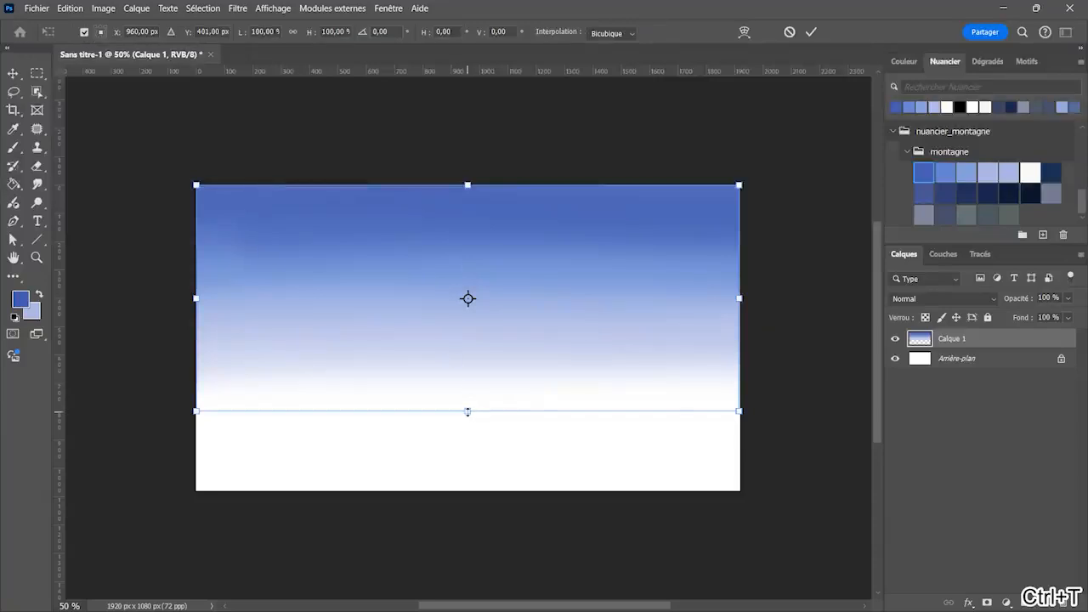
pyautogui.moveTo(467, 411); pyautogui.dragTo(467, 440)
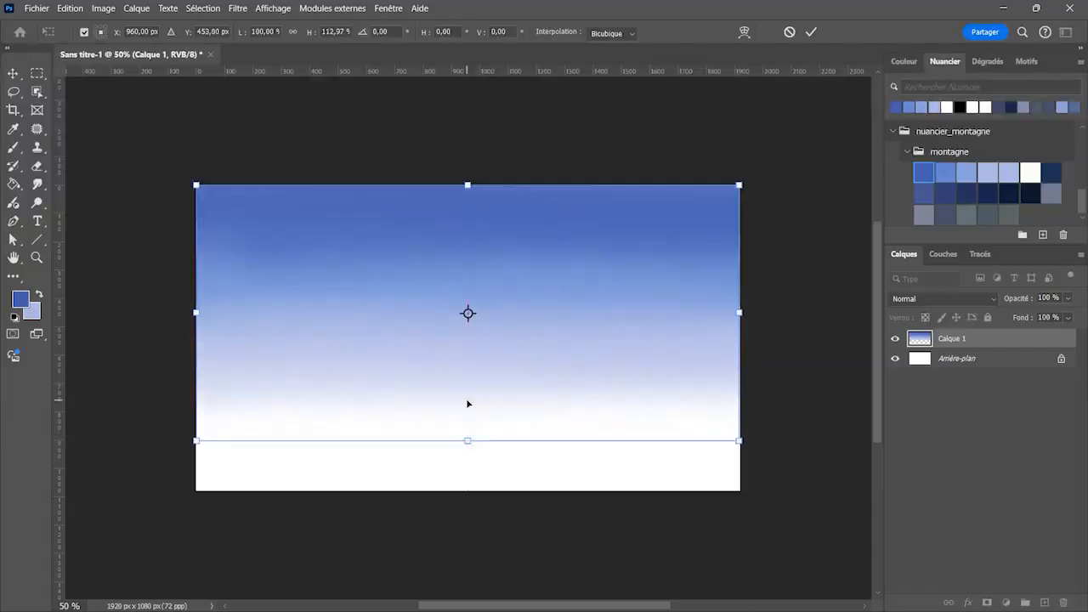
pyautogui.press('Return')
pyautogui.press('b')
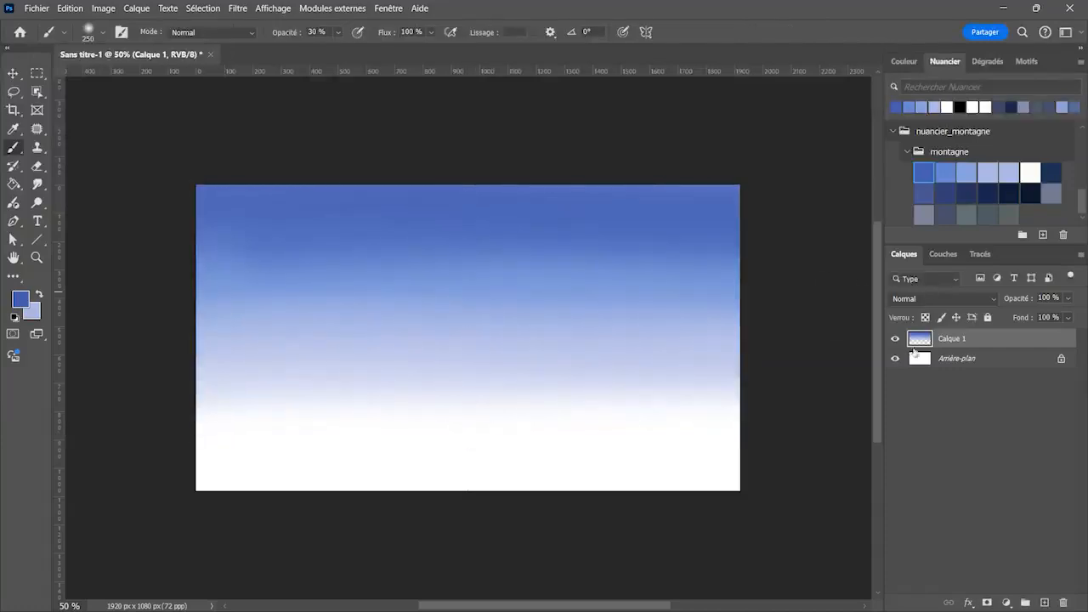
# Duplicate Calque 1 and flip the copy upside down with Symétrie axe horizontal
pyautogui.hotkey('ctrl', 'j')
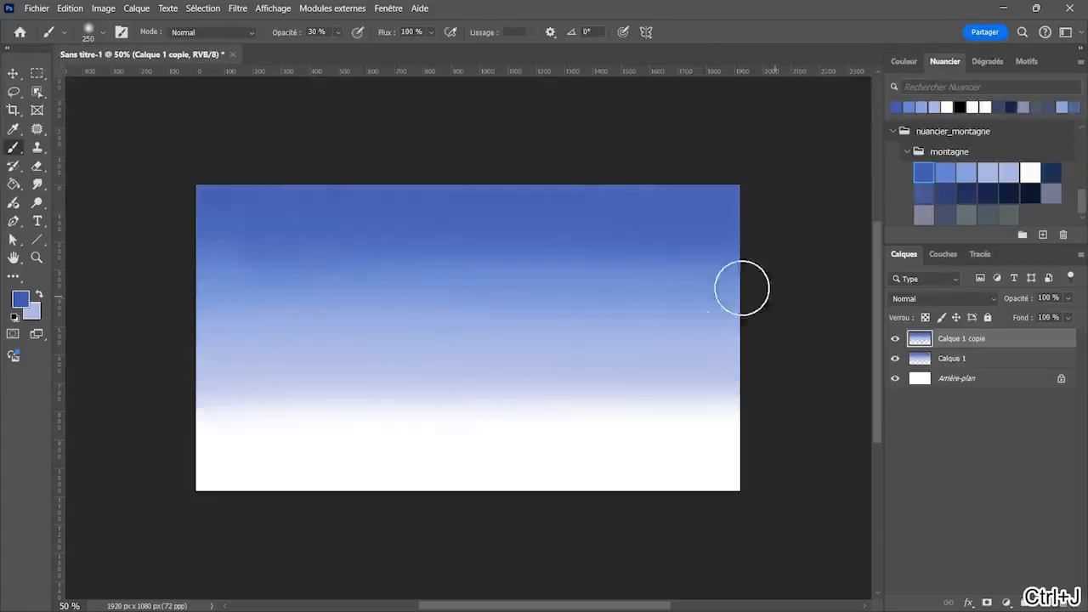
pyautogui.hotkey('ctrl', 't')
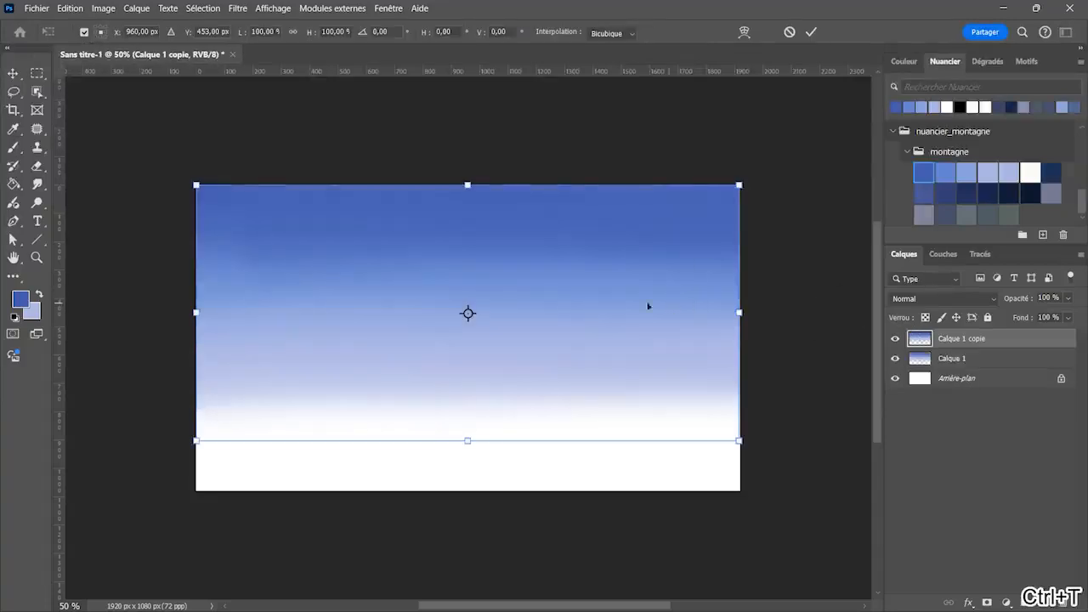
pyautogui.rightClick(569, 287)
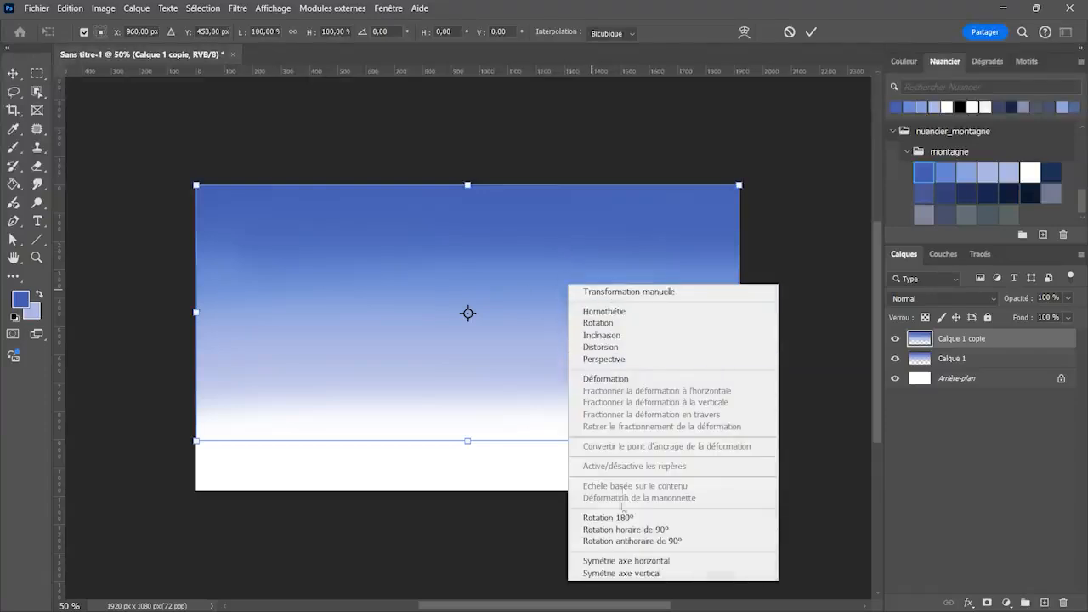
pyautogui.click(622, 562)
# Move the flipped gradient copy straight down 540 px so its pale edge starts around the canvas's middle
pyautogui.moveTo(539, 295); pyautogui.dragTo(541, 447)
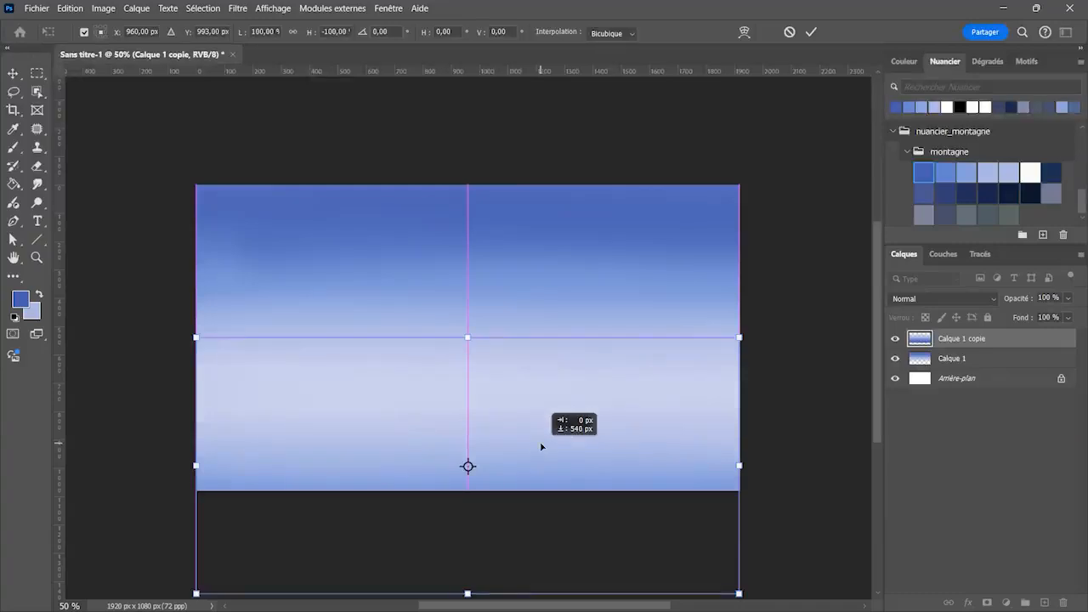
pyautogui.moveTo(541, 447); pyautogui.dragTo(540, 447)
pyautogui.press('Return')
pyautogui.press('b')
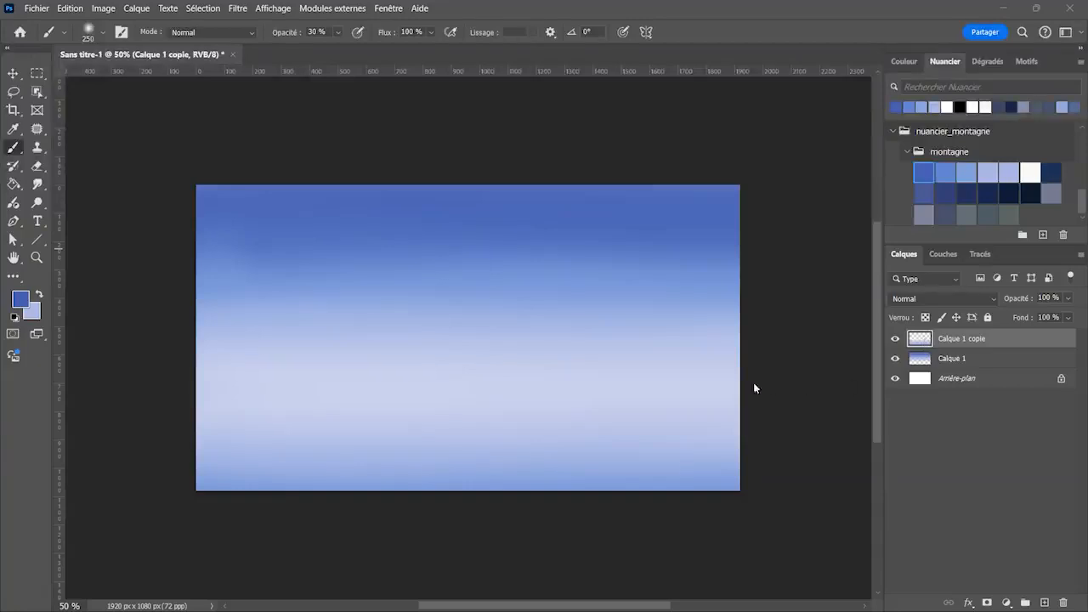
# Compress Calque 1 copie to about 69% height, from slightly above the canvas's middle to just past its lower edge
pyautogui.hotkey('ctrl', 't')
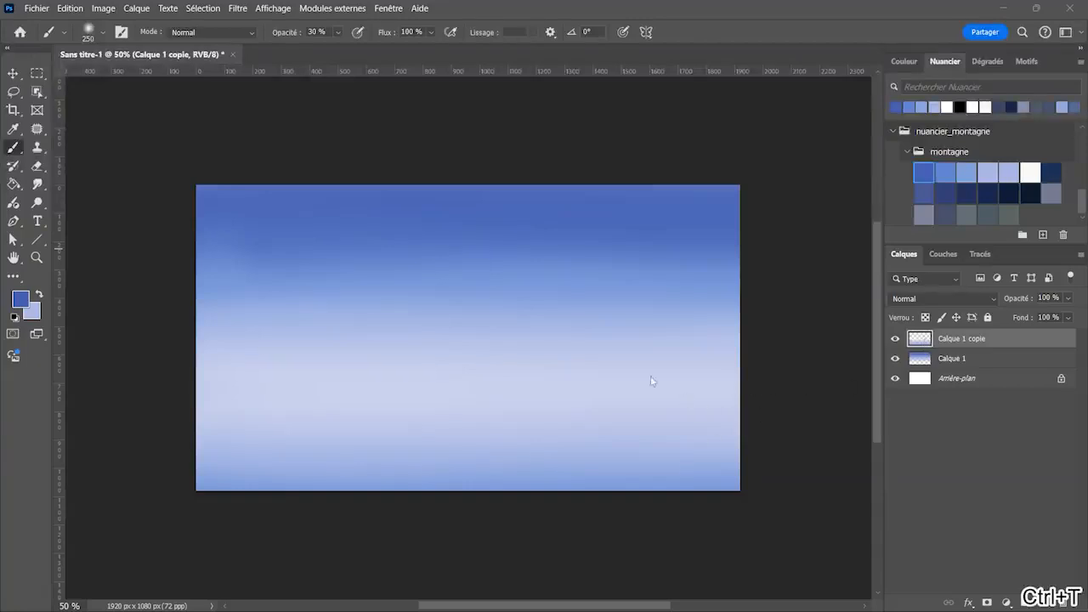
pyautogui.click(933, 359)
pyautogui.click(930, 340)
pyautogui.hotkey('ctrl', 't')
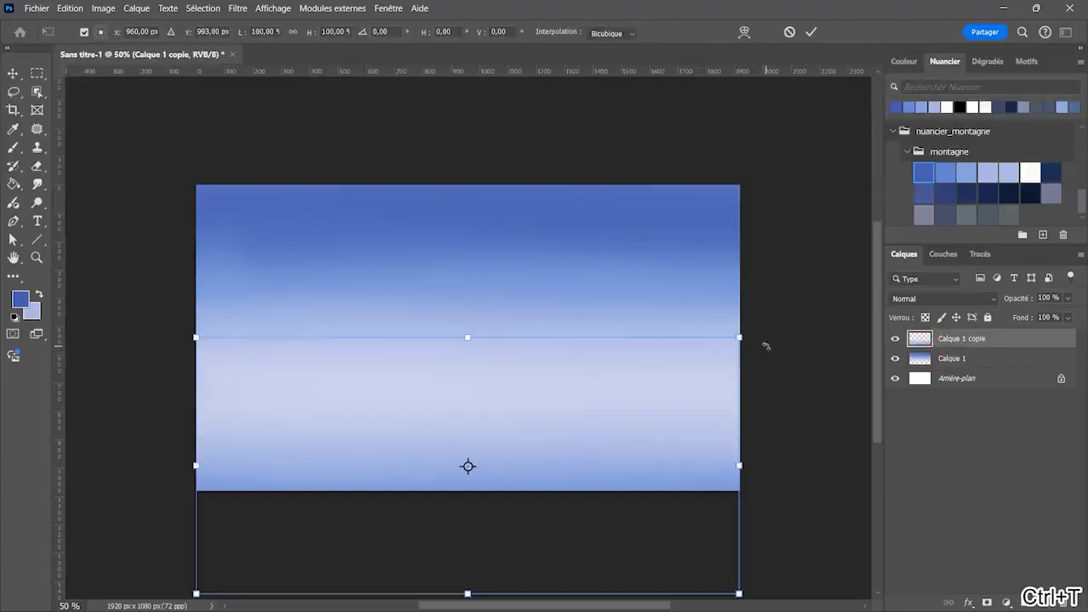
pyautogui.moveTo(467, 594); pyautogui.dragTo(476, 501)
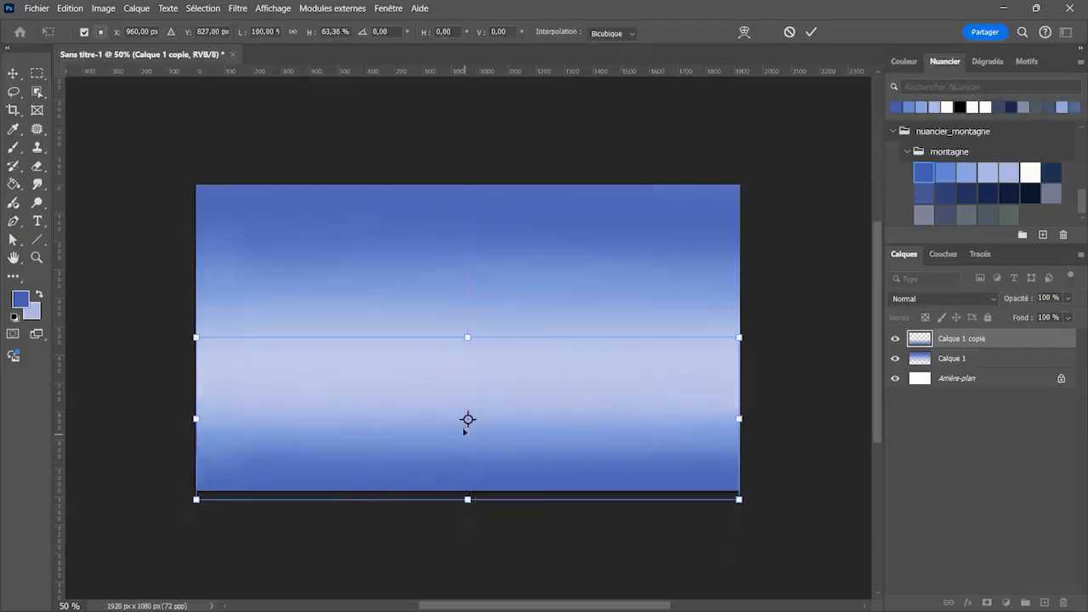
pyautogui.moveTo(467, 339); pyautogui.dragTo(468, 323)
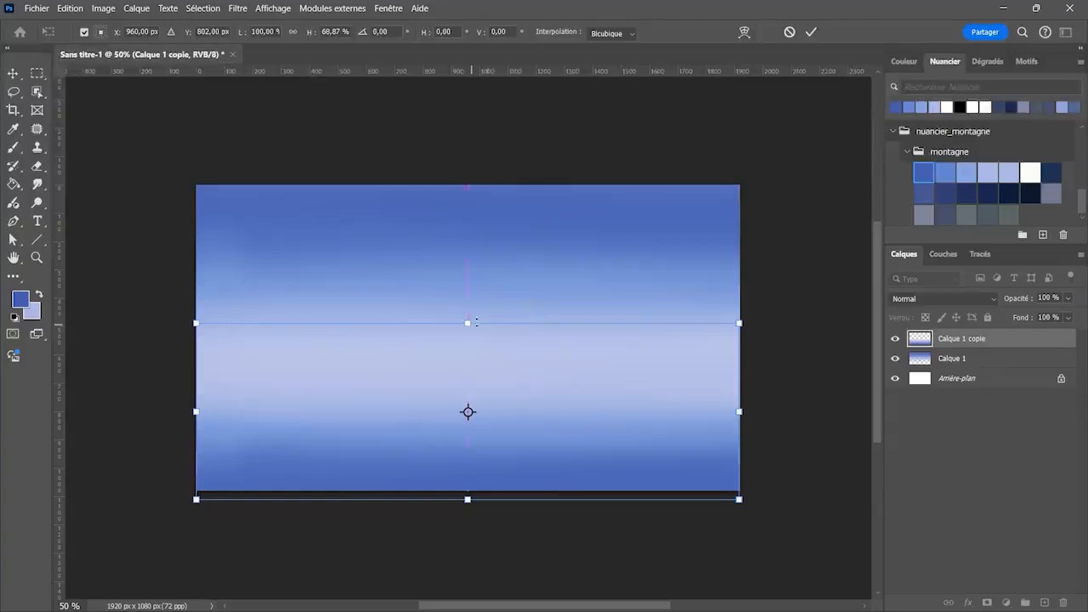
pyautogui.press('Return')
pyautogui.press('b')
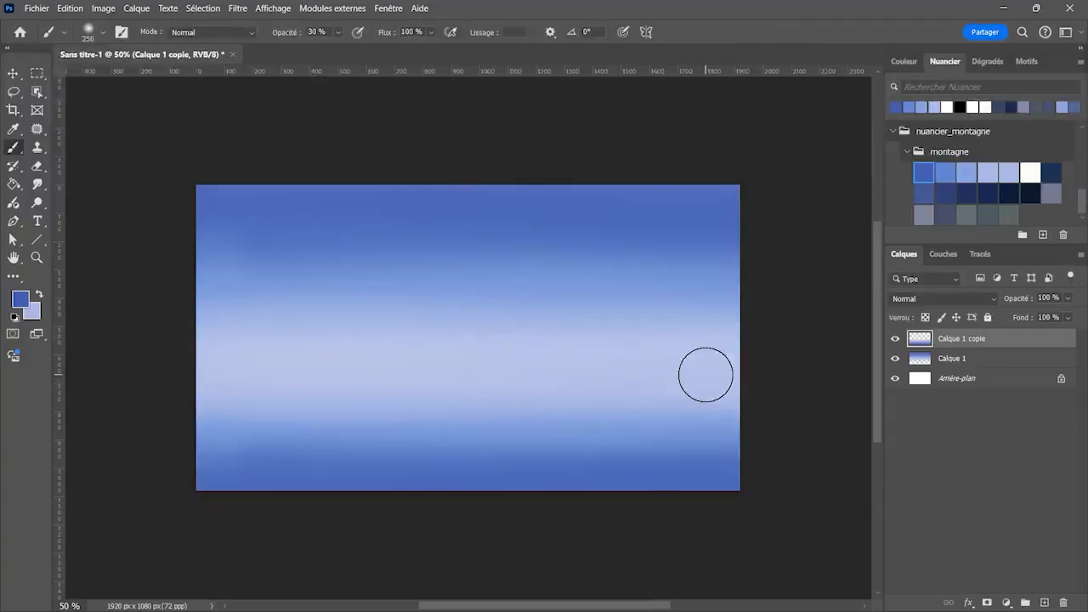
# Convert Calque 1 and Calque 1 copie together into a single smart object
pyautogui.keyDown('shift'); pyautogui.click(926, 359); pyautogui.keyUp('shift')
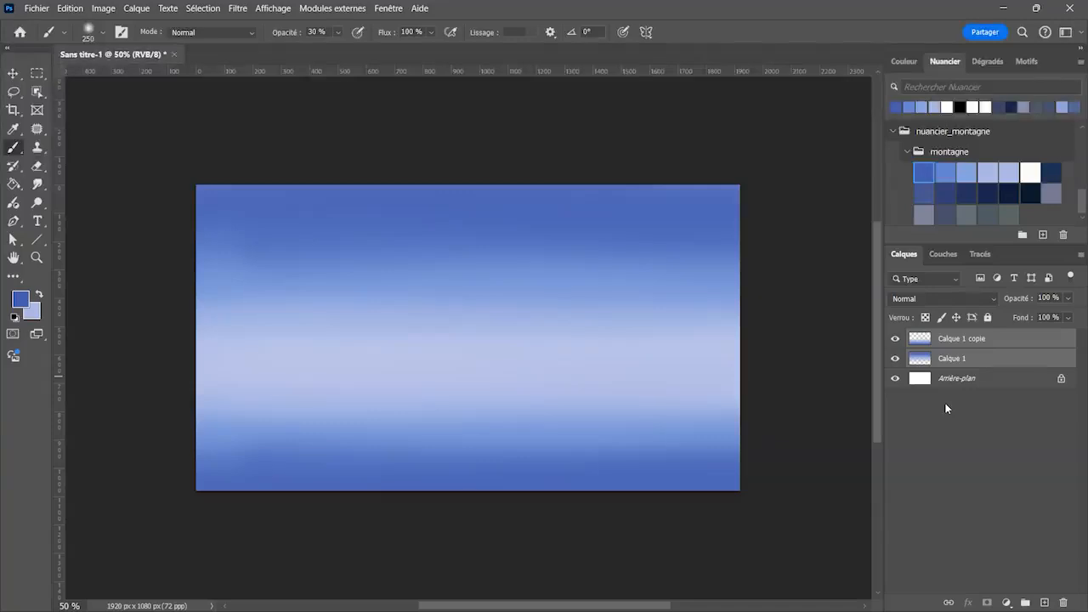
pyautogui.rightClick(956, 339)
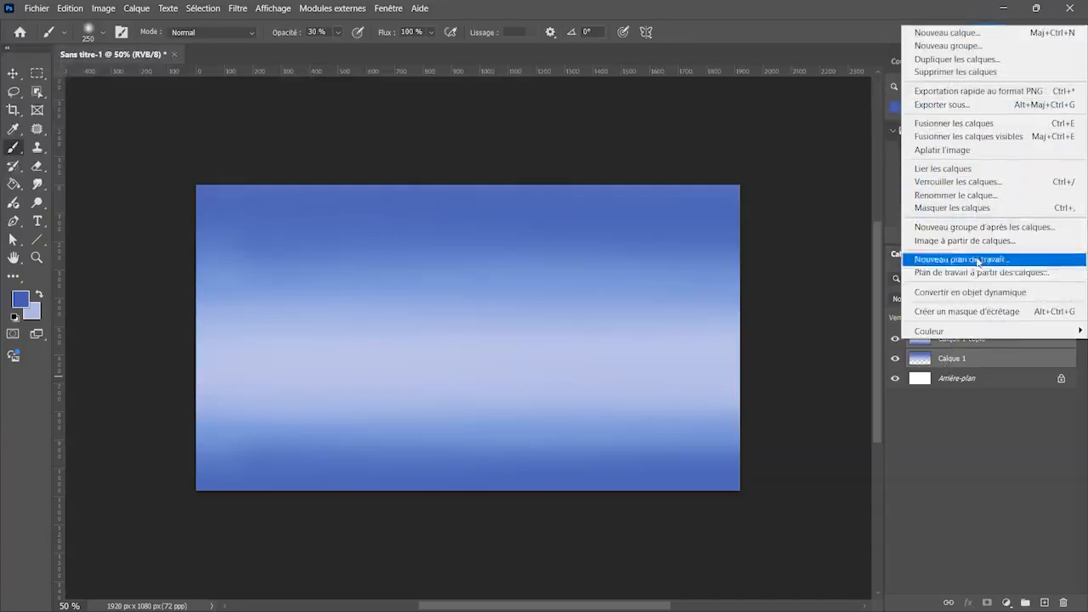
pyautogui.click(974, 291)
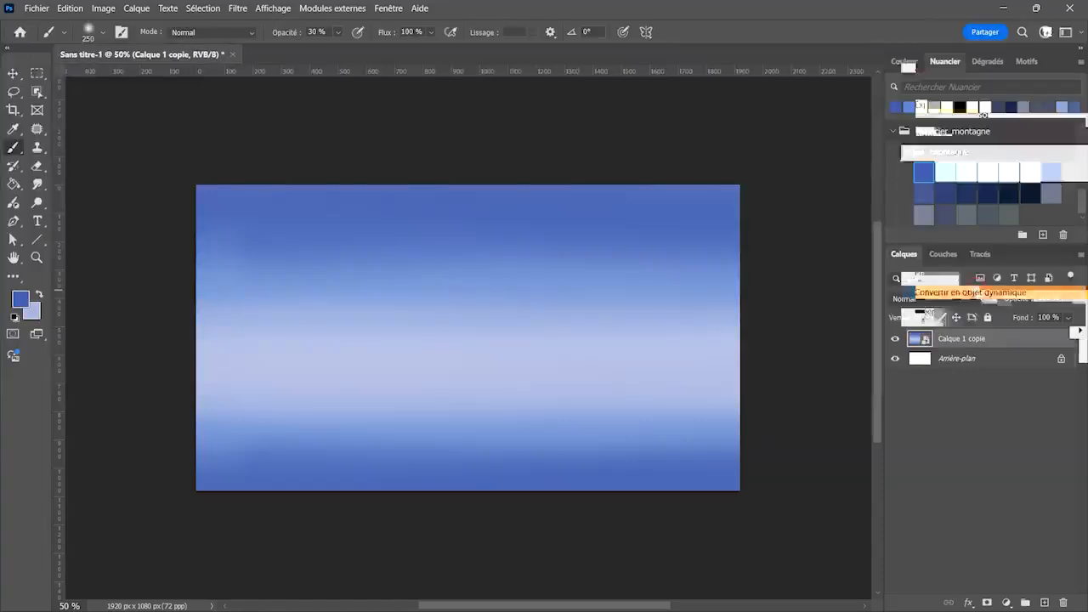
# Apply a Flou gaussien filter with a 70 px radius to the Calque 1 copie smart object, after trying 50 and 100 px
pyautogui.click(246, 9)
pyautogui.moveTo(297, 207)
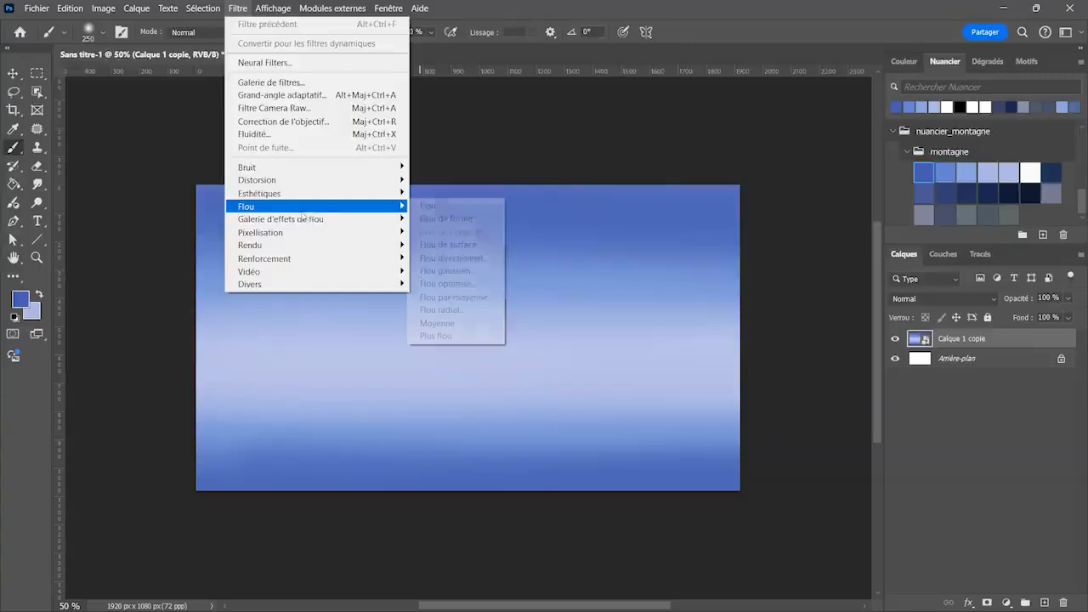
pyautogui.click(448, 271)
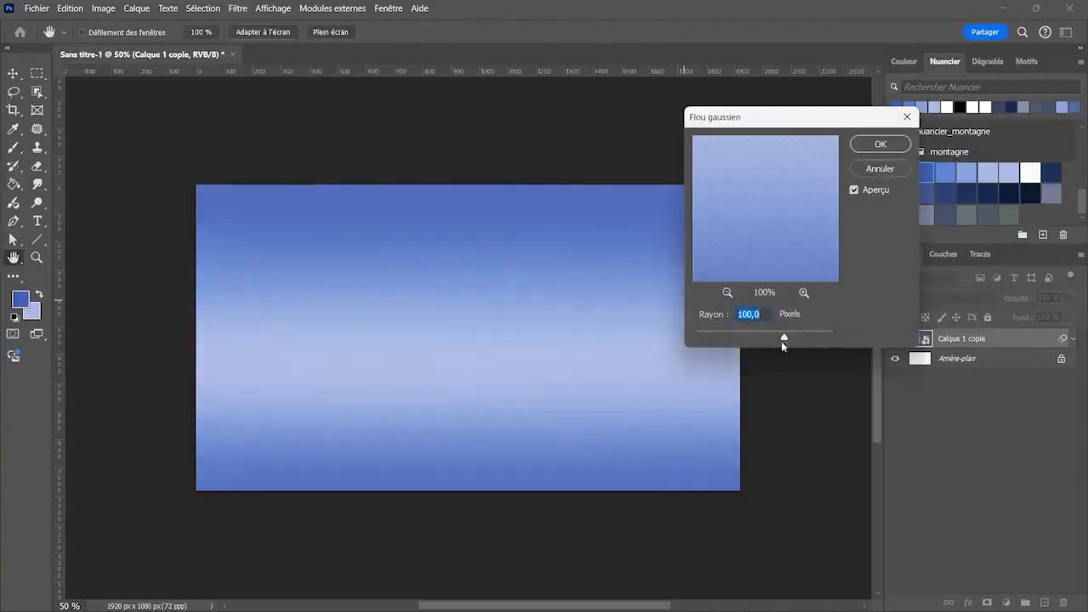
pyautogui.moveTo(781, 337); pyautogui.dragTo(589, 336)
pyautogui.moveTo(754, 337)
pyautogui.mouseDown()
pyautogui.moveTo(733, 337)
pyautogui.moveTo(769, 337)
pyautogui.mouseUp()
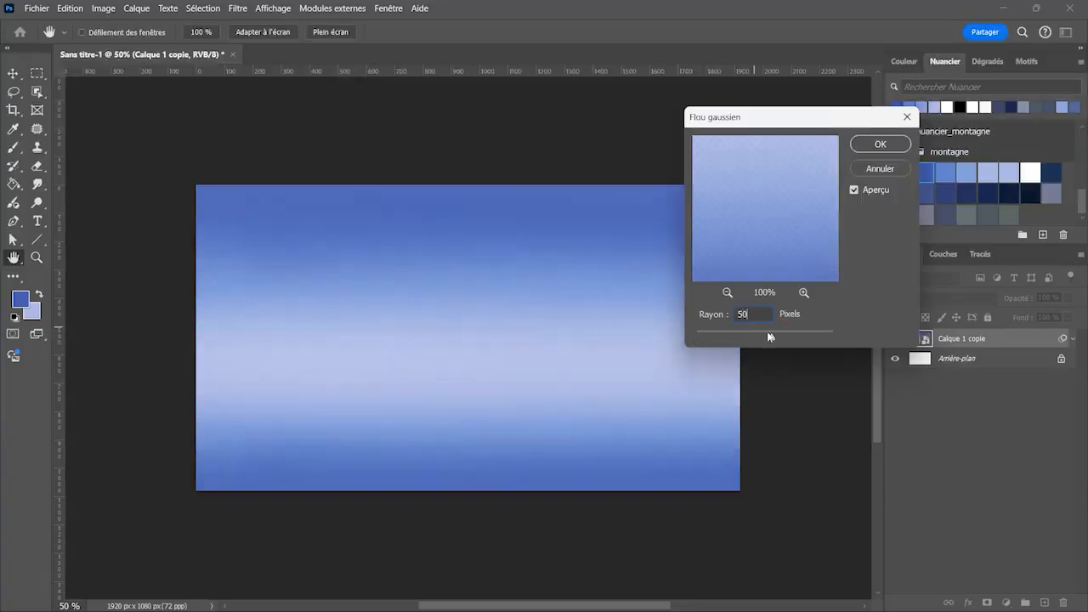
pyautogui.write('100')
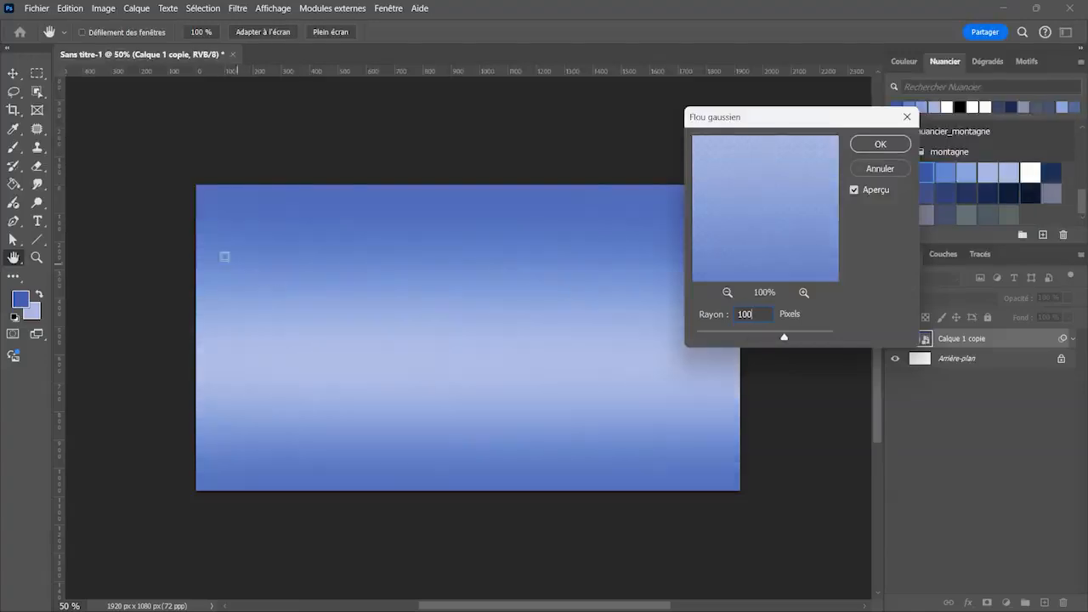
pyautogui.press('BackSpace')
pyautogui.press('BackSpace')
pyautogui.press('BackSpace')
pyautogui.write('70')
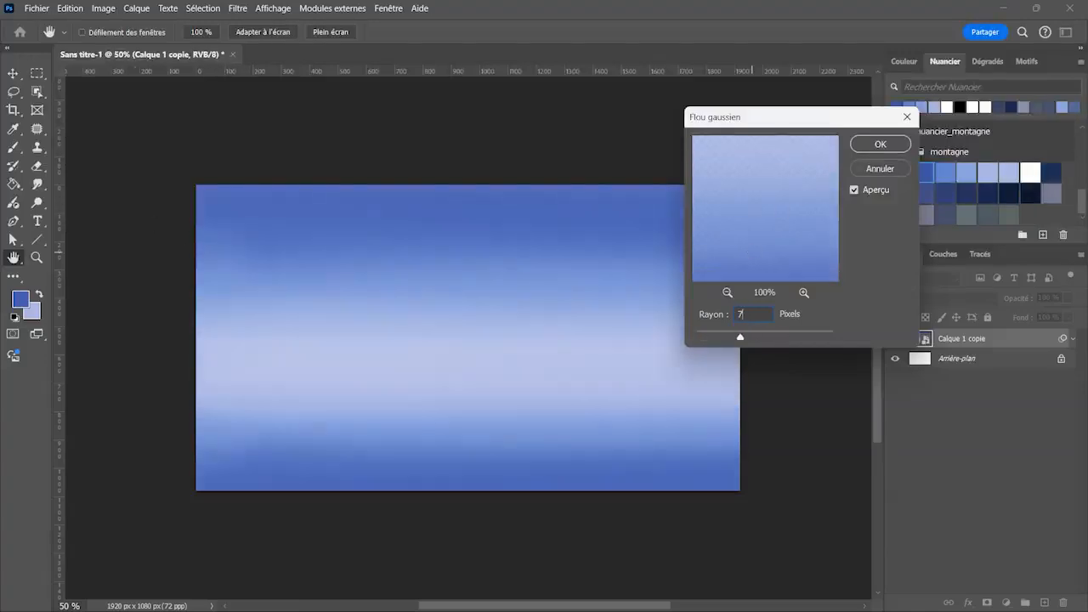
pyautogui.click(875, 144)
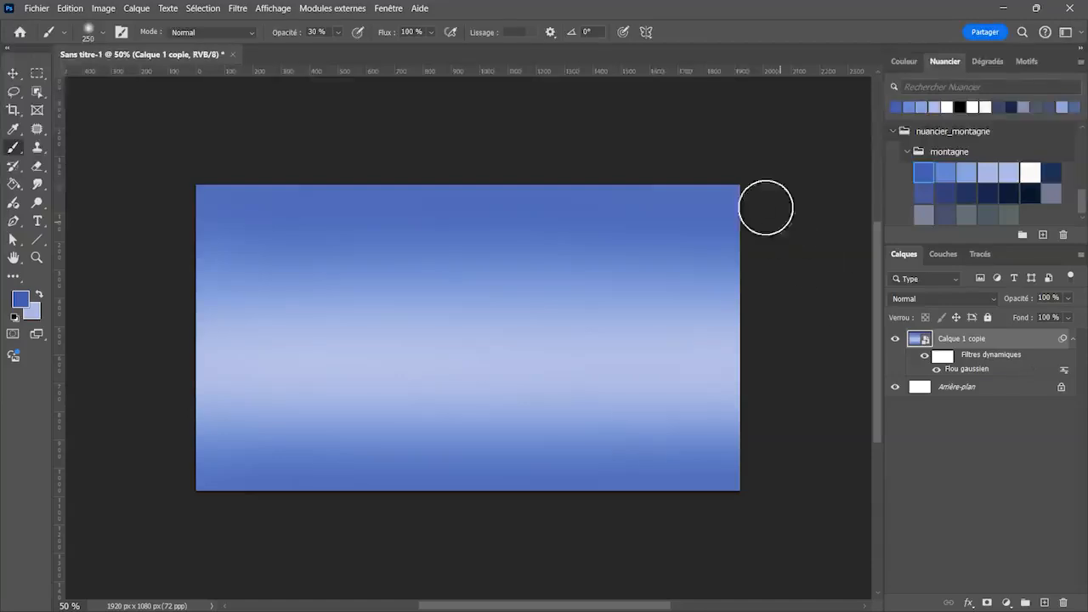
# Place a horizontal guide across the pale band just below the canvas's middle, and toggle the rulers off and back on
pyautogui.moveTo(648, 75)
pyautogui.mouseDown()
pyautogui.moveTo(629, 187)
pyautogui.moveTo(626, 350)
pyautogui.moveTo(629, 341)
pyautogui.mouseUp()
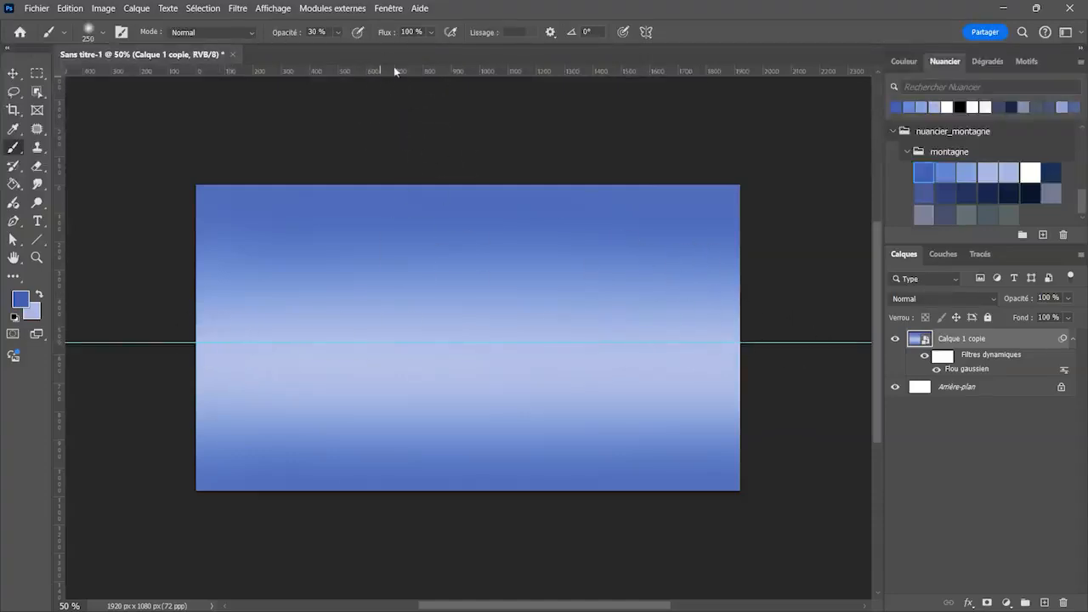
pyautogui.hotkey('ctrl', 'r')
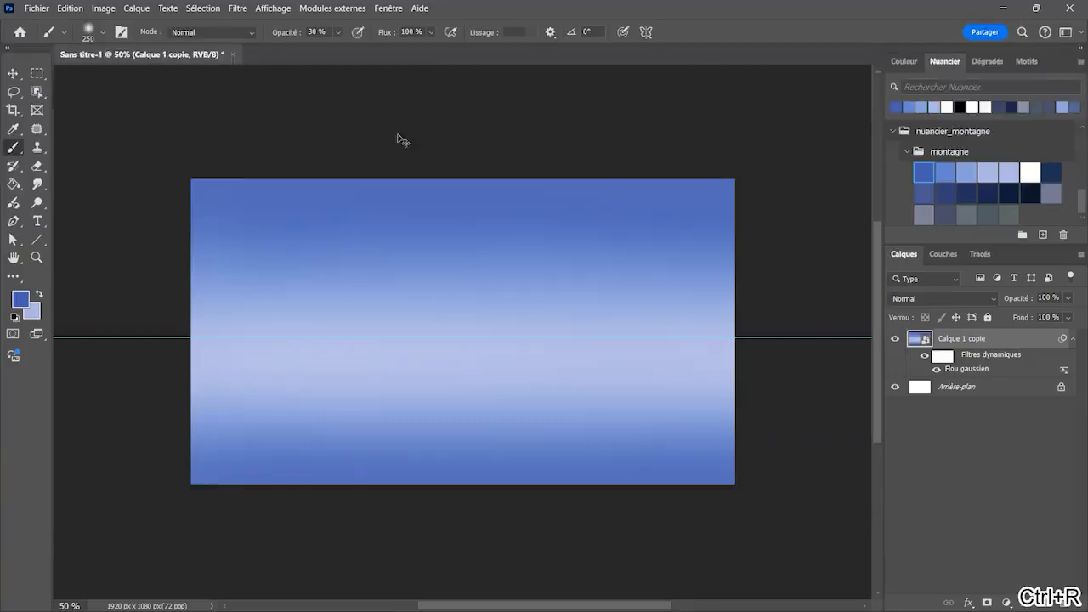
pyautogui.hotkey('ctrl', 'r')
pyautogui.moveTo(452, 67)
pyautogui.mouseDown()
pyautogui.moveTo(437, 295)
pyautogui.moveTo(447, 63)
pyautogui.mouseUp()
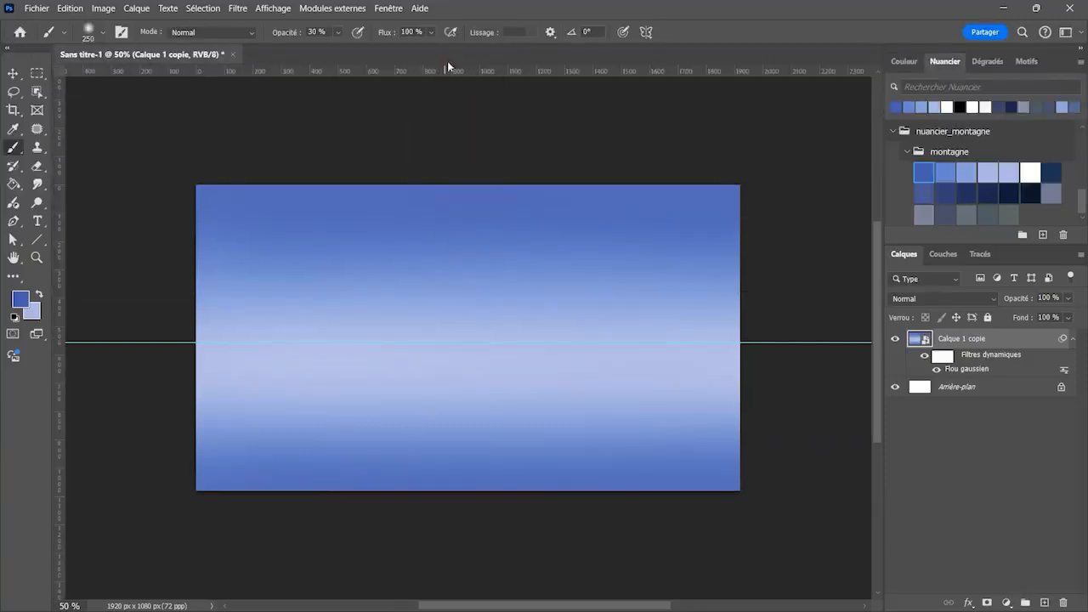